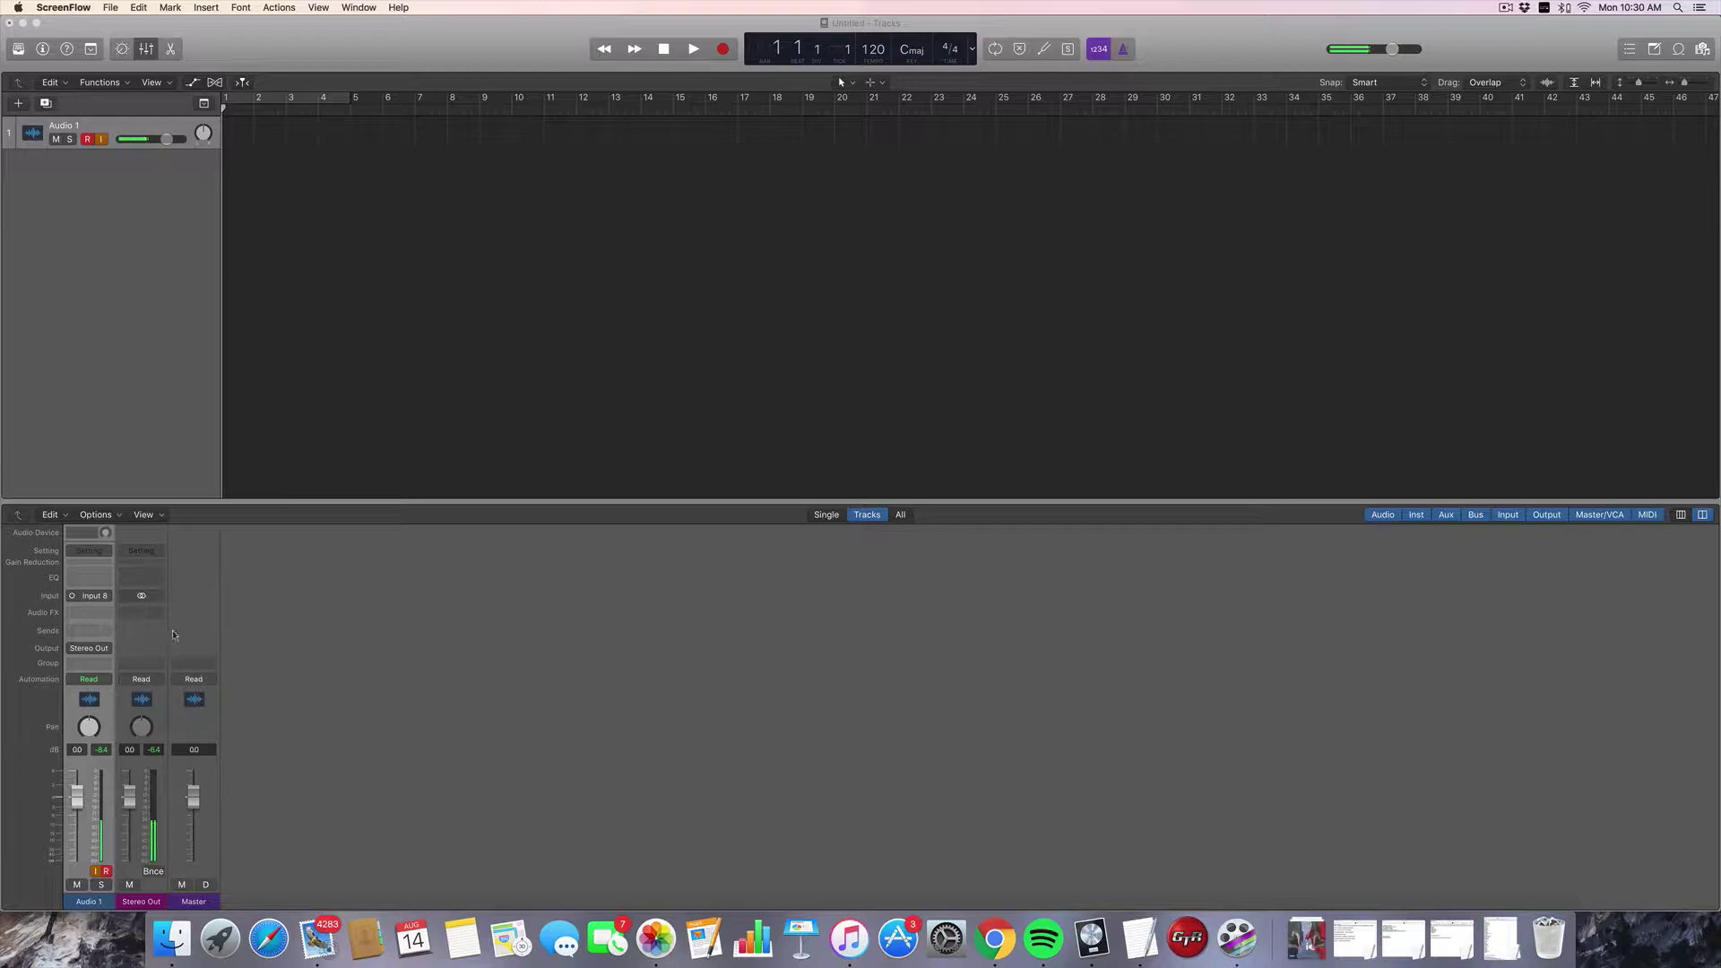
Insert a mono Tape Delay on Audio 1 and move its window beside the tracks area.
{"action": "left_click", "coordinate": [87, 612]}
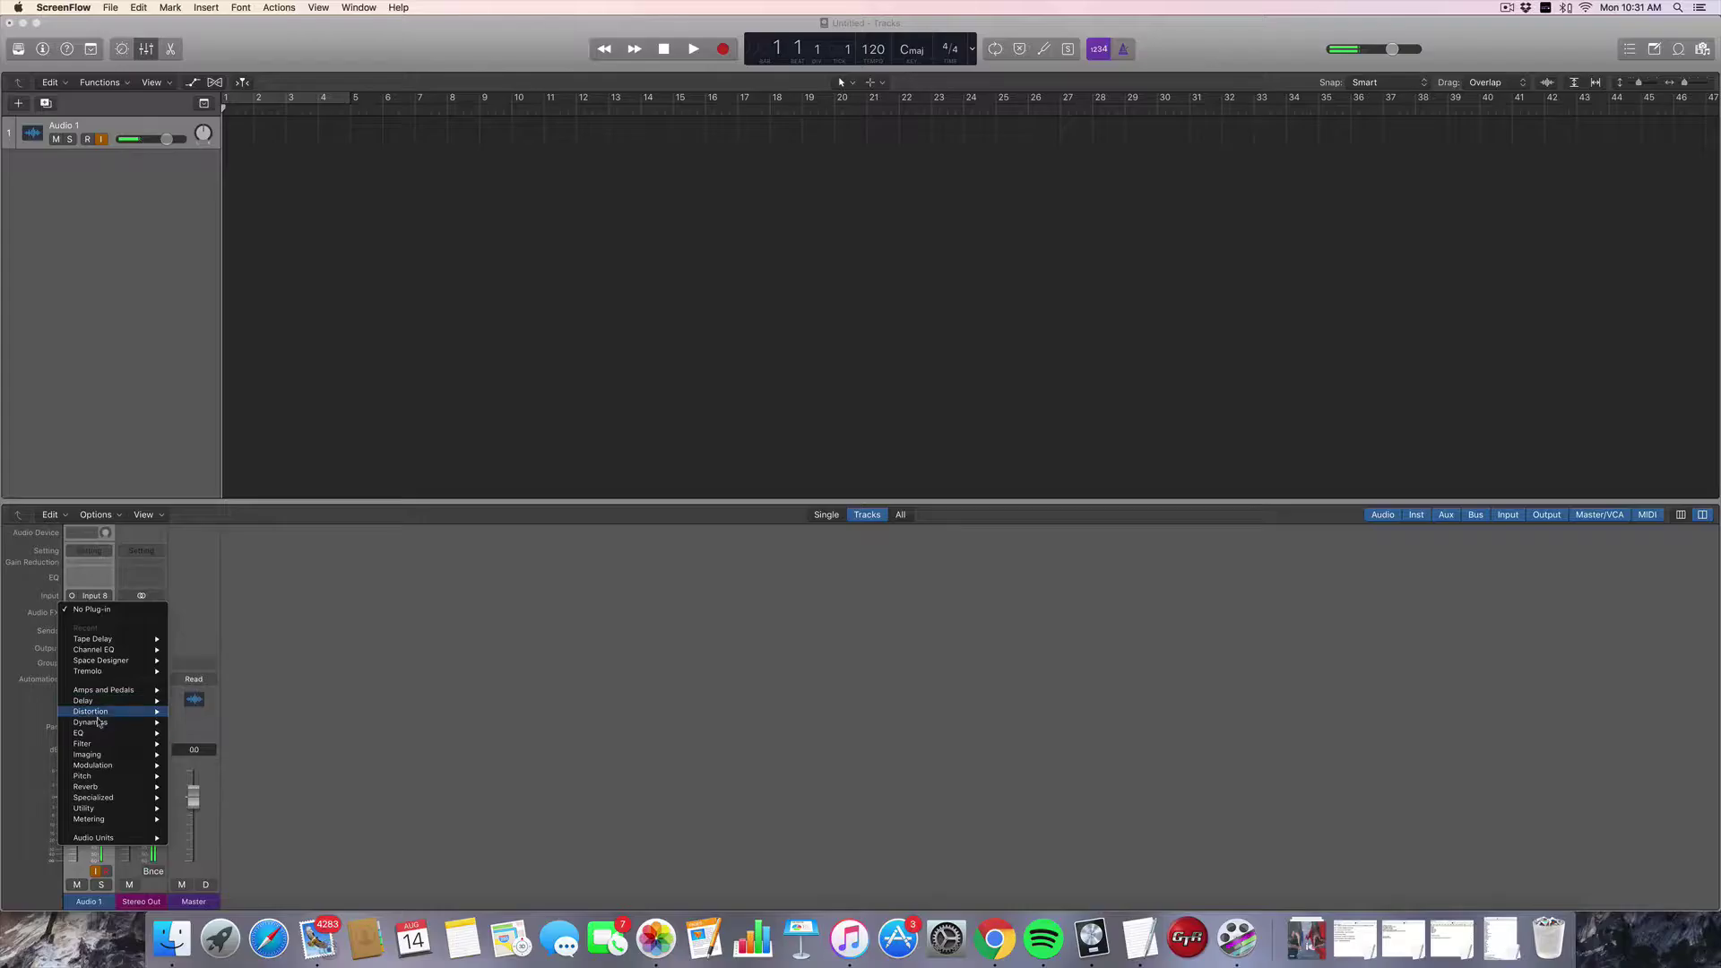
{"action": "mouse_move", "coordinate": [114, 751]}
{"action": "mouse_move", "coordinate": [108, 701]}
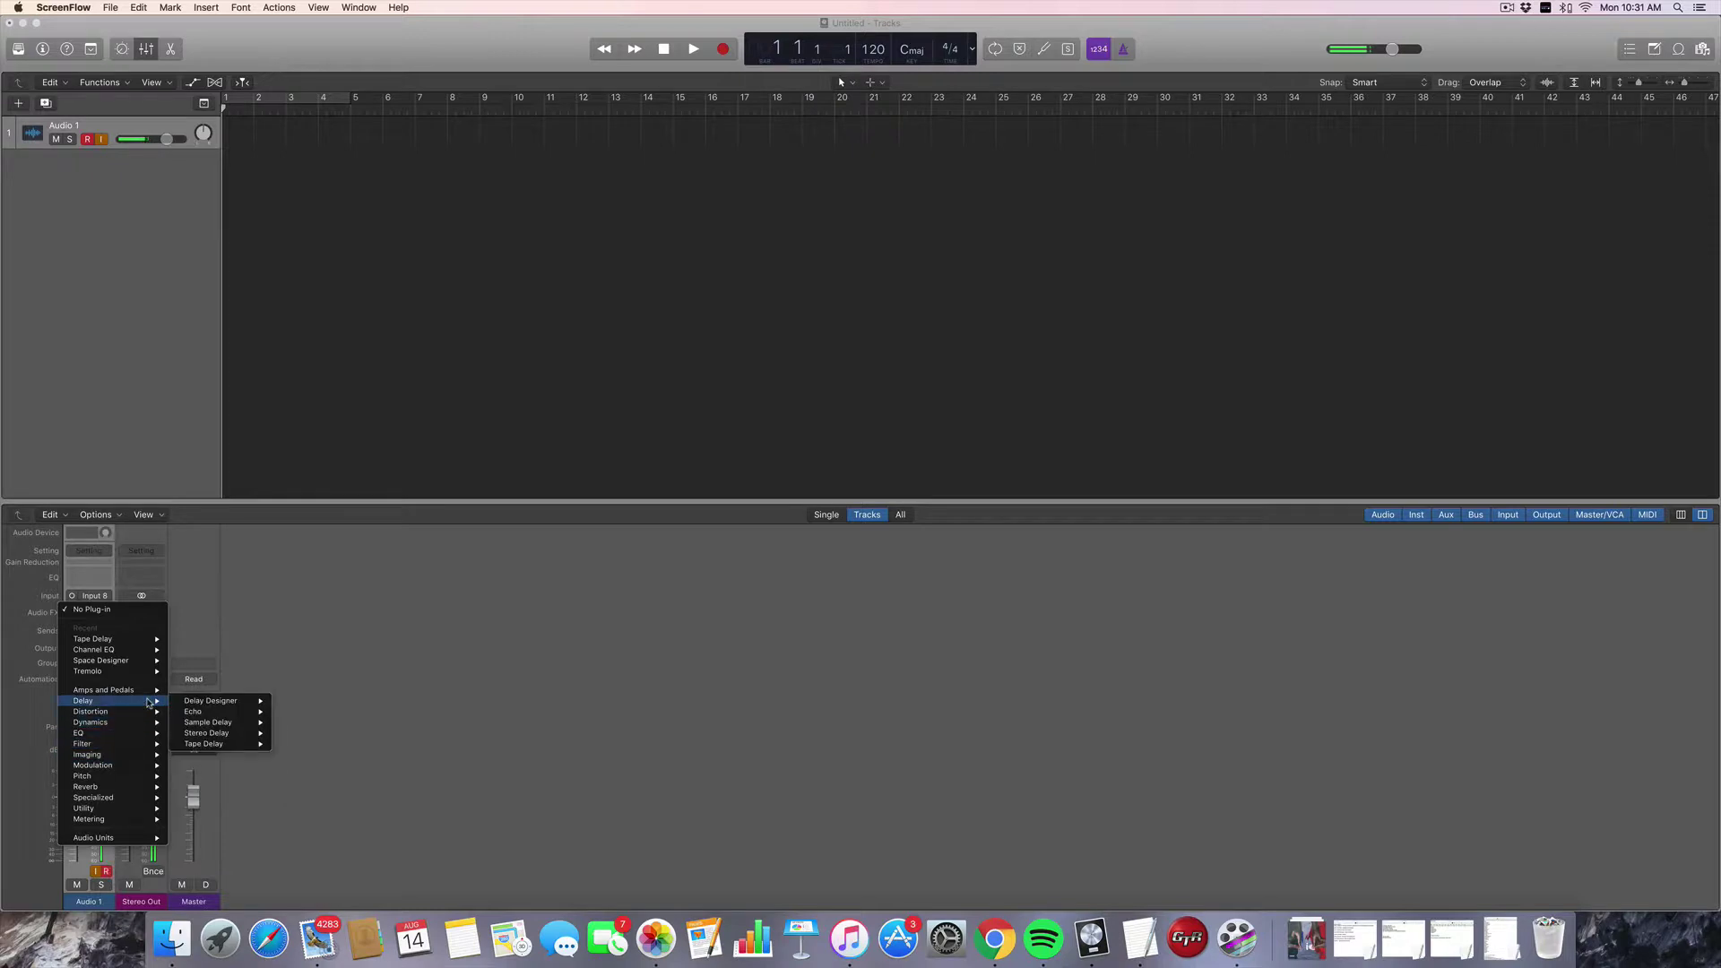
{"action": "mouse_move", "coordinate": [230, 742]}
{"action": "left_click", "coordinate": [292, 745]}
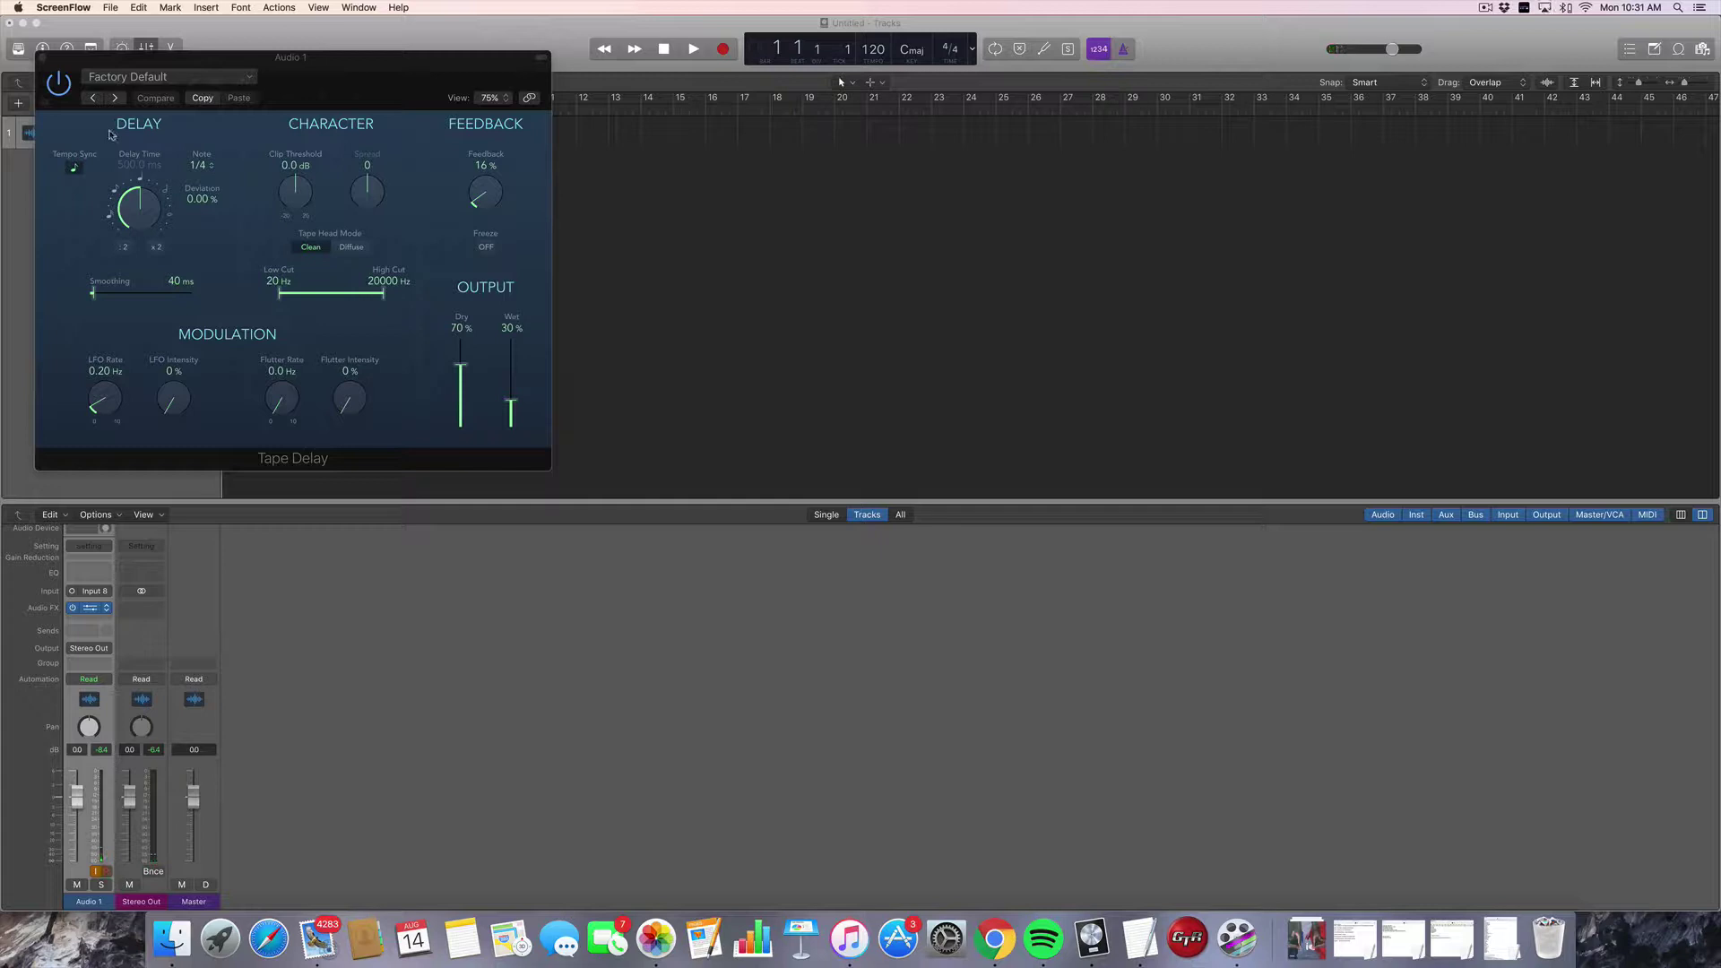
{"action": "left_click", "coordinate": [84, 87]}
{"action": "left_click_drag", "start_coordinate": [286, 59], "coordinate": [960, 78]}
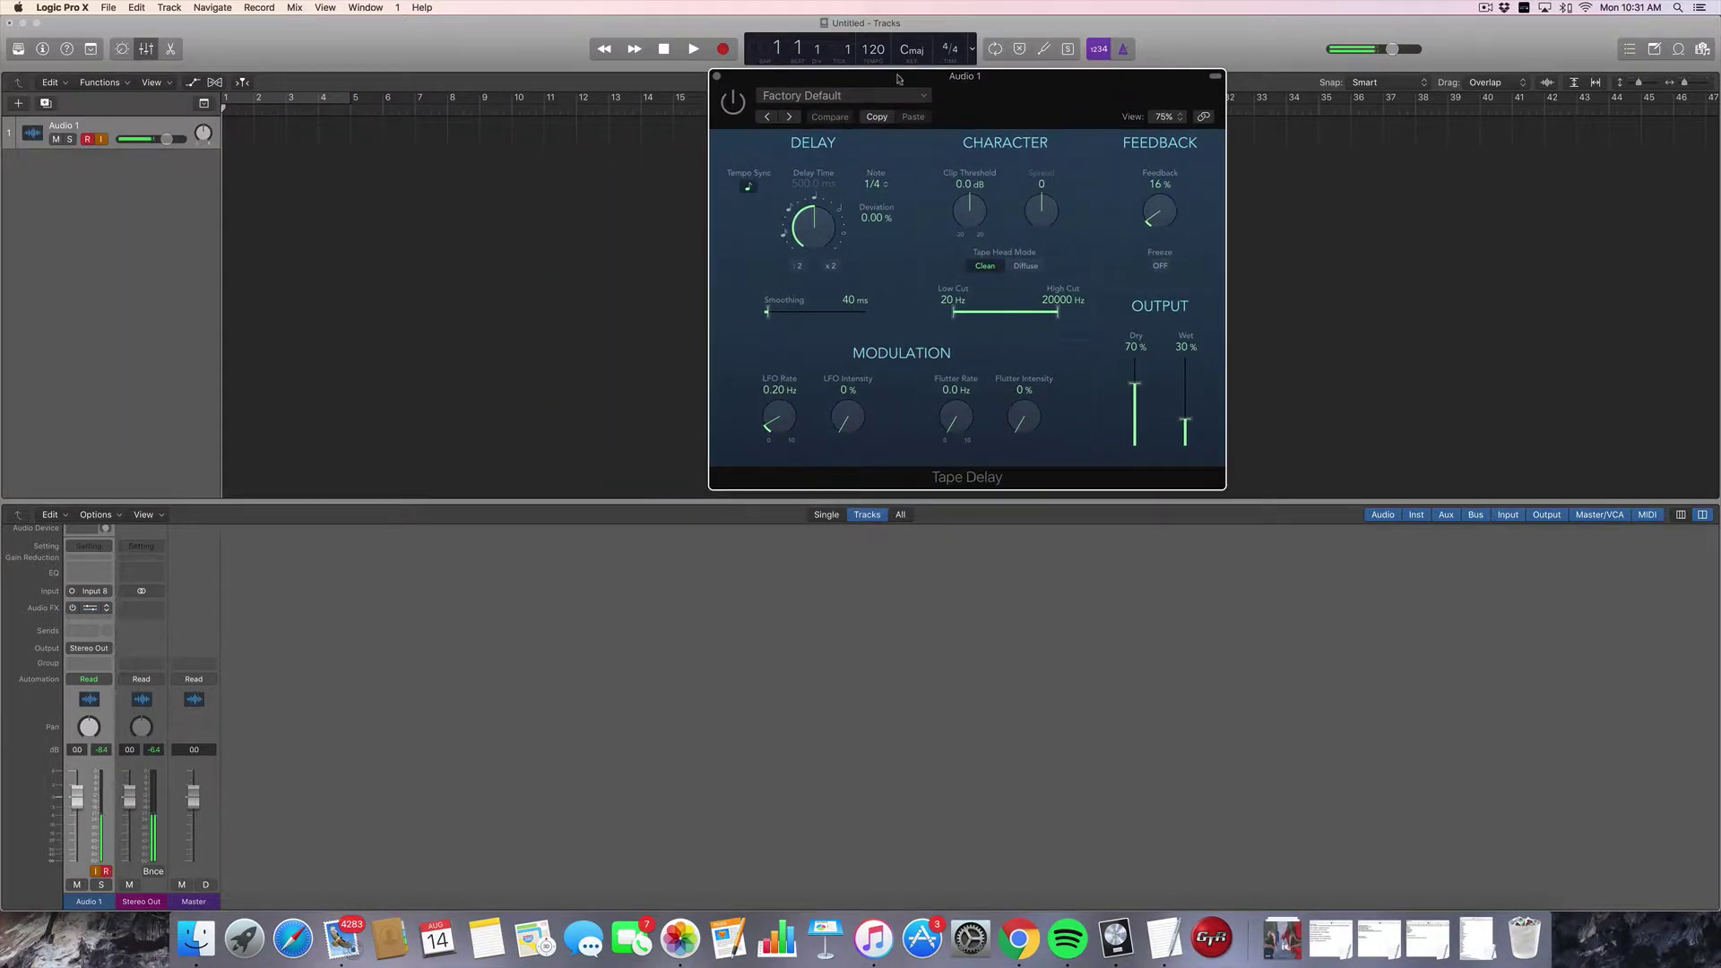
Toggle the Tape Delay on and off, then move its window up and left.
{"action": "left_click", "coordinate": [732, 103]}
{"action": "left_click", "coordinate": [732, 103]}
{"action": "left_click_drag", "start_coordinate": [960, 81], "coordinate": [834, 28]}
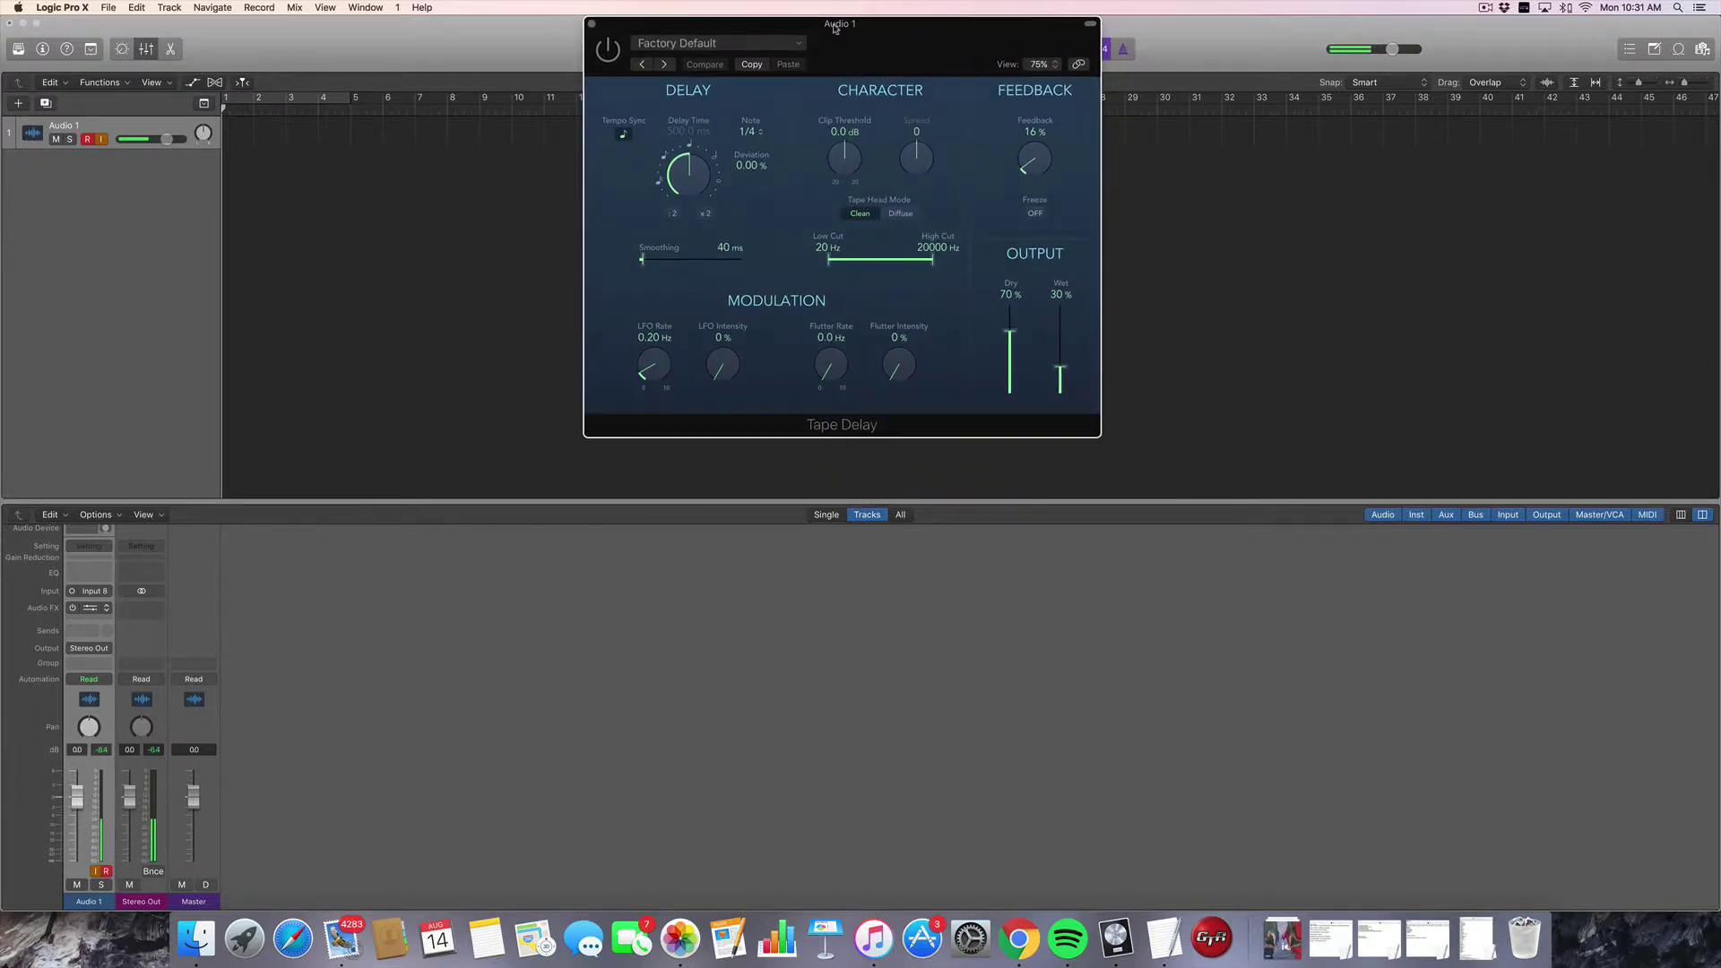
Re-enable the Tape Delay and set Dry to 87% with Wet at 0%.
{"action": "left_click", "coordinate": [607, 52]}
{"action": "mouse_move", "coordinate": [1061, 372]}
{"action": "left_mouse_down"}
{"action": "mouse_move", "coordinate": [1064, 336]}
{"action": "mouse_move", "coordinate": [1065, 391]}
{"action": "left_mouse_up"}
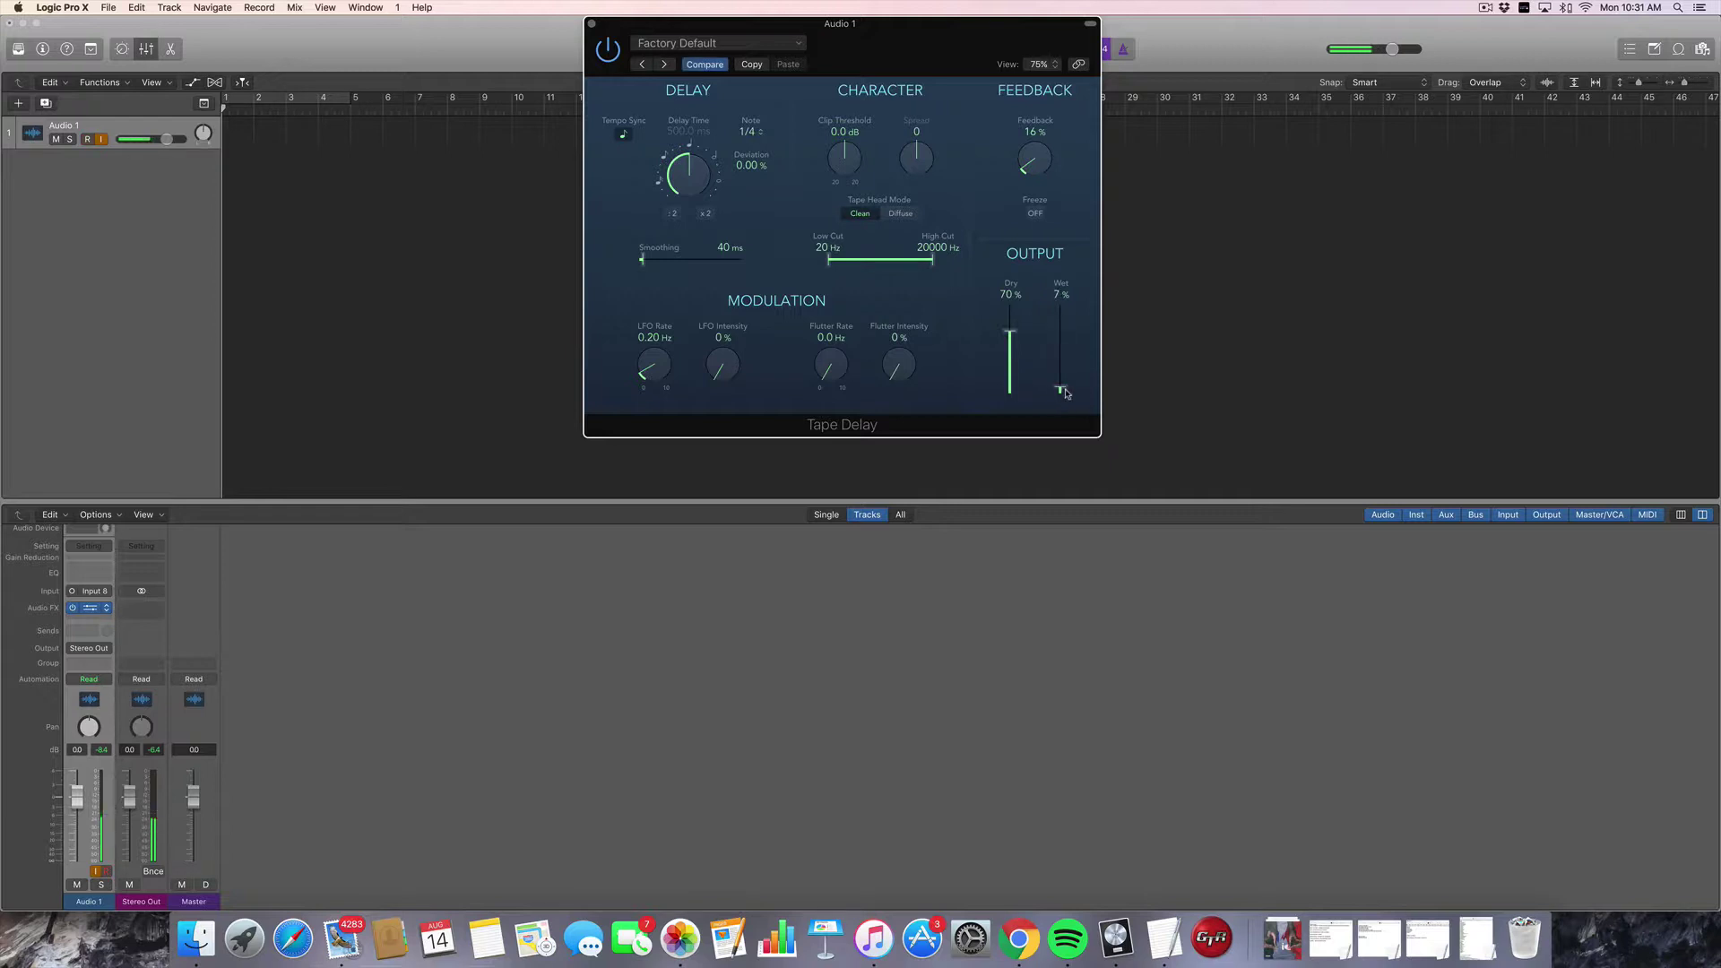
{"action": "left_click_drag", "start_coordinate": [1010, 332], "coordinate": [1064, 401]}
Raise Feedback toward 61% while raising and lowering Wet to audition the echoes.
{"action": "left_click_drag", "start_coordinate": [1039, 174], "coordinate": [1040, 188]}
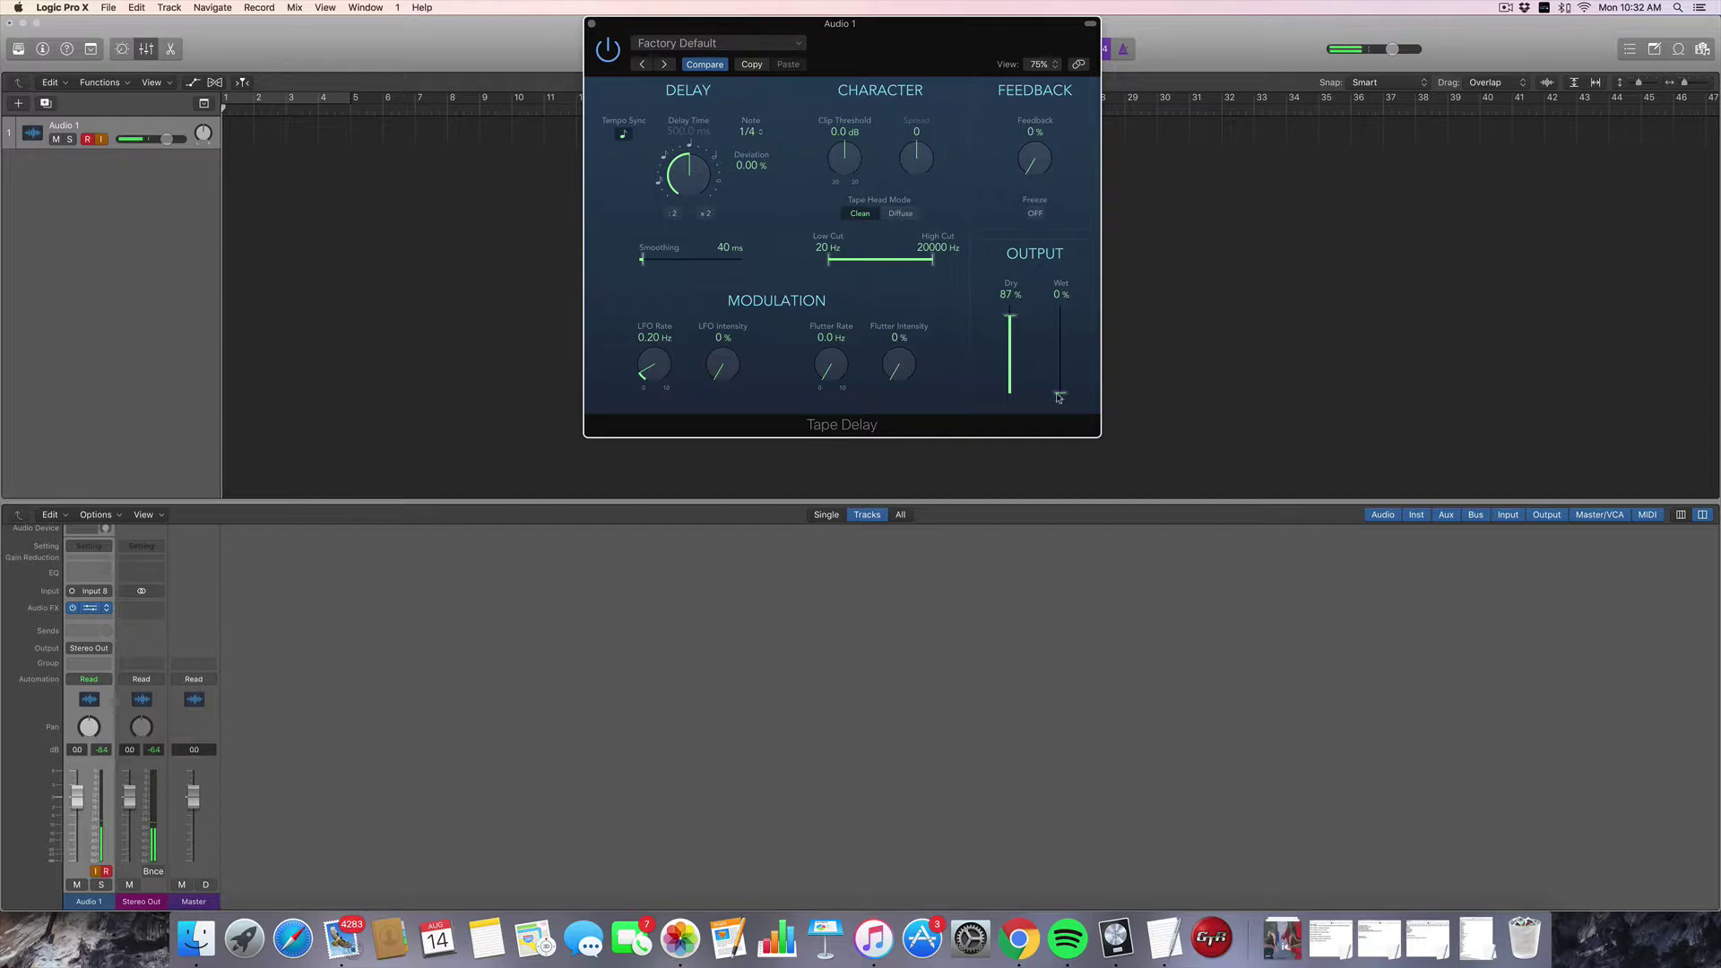
{"action": "left_click_drag", "start_coordinate": [1059, 397], "coordinate": [1060, 342]}
{"action": "left_click_drag", "start_coordinate": [1059, 340], "coordinate": [1057, 418]}
{"action": "left_click_drag", "start_coordinate": [1038, 171], "coordinate": [1010, 110]}
{"action": "left_click_drag", "start_coordinate": [1059, 391], "coordinate": [1060, 367]}
{"action": "left_click_drag", "start_coordinate": [1061, 367], "coordinate": [1057, 394]}
Push Feedback past 100%, pull it back to 67%, and return Wet to 0%.
{"action": "left_click_drag", "start_coordinate": [1060, 392], "coordinate": [1061, 366]}
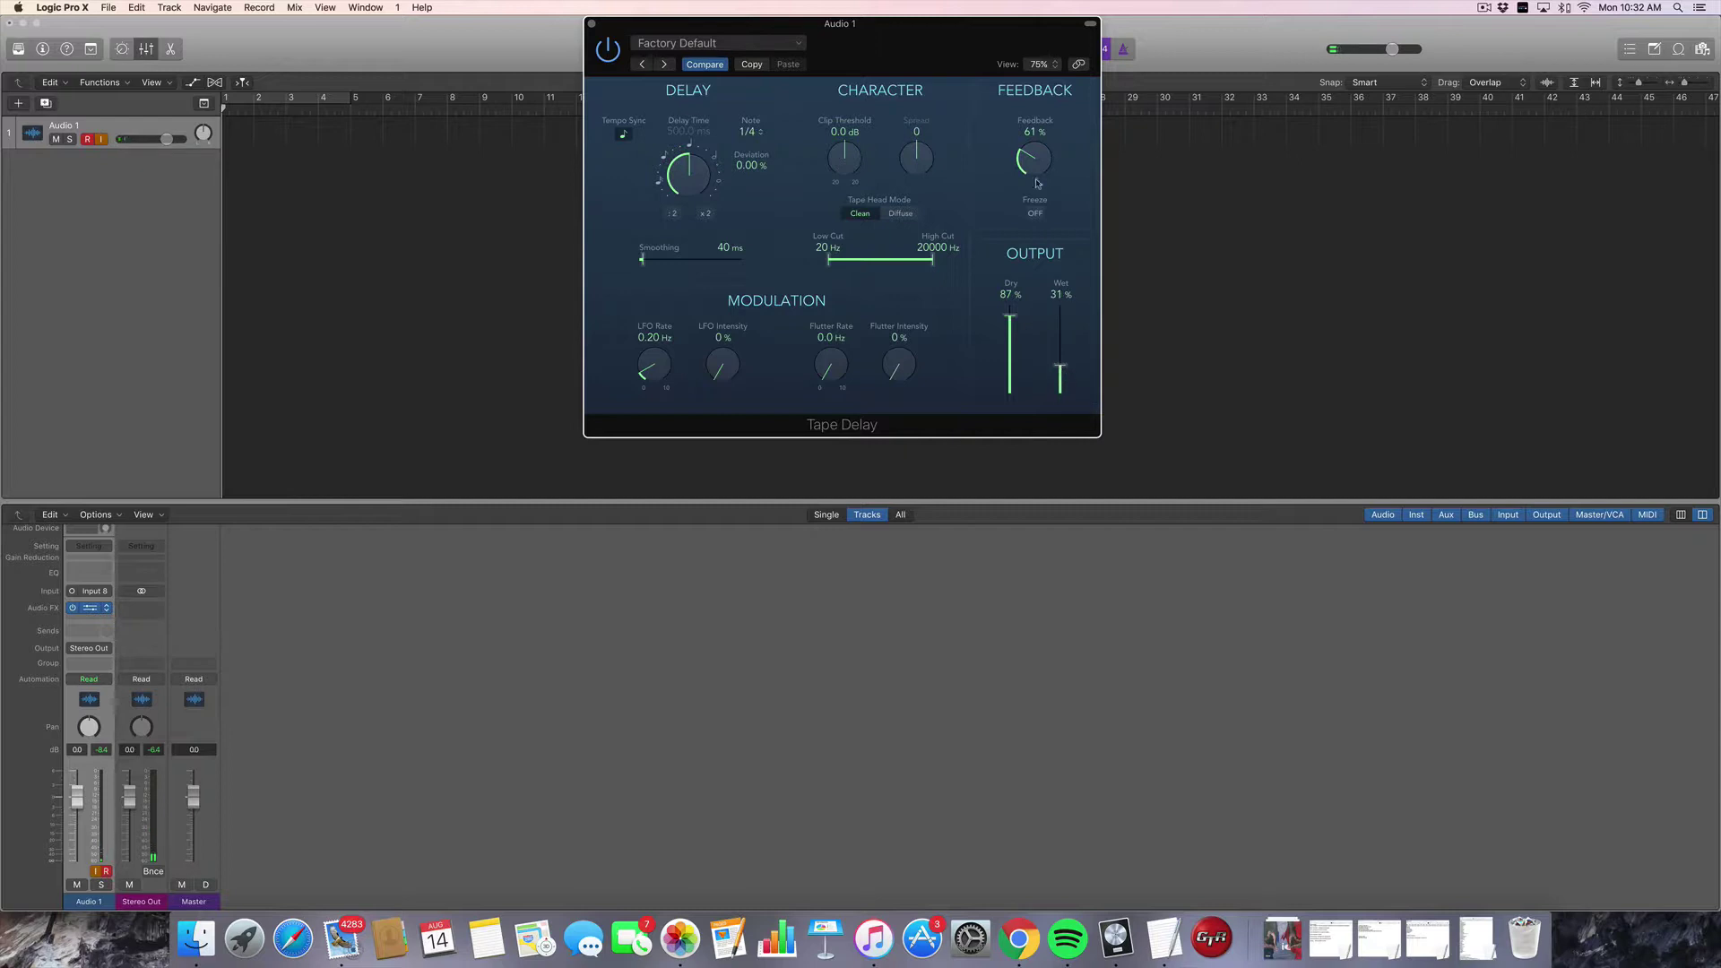
{"action": "left_click_drag", "start_coordinate": [1037, 168], "coordinate": [1020, 124]}
{"action": "scroll", "coordinate": [1030, 160], "scroll_direction": "up", "scroll_amount": 2}
{"action": "scroll", "coordinate": [1030, 157], "scroll_direction": "up", "scroll_amount": 5}
{"action": "left_click_drag", "start_coordinate": [1031, 152], "coordinate": [1017, 194]}
{"action": "left_click_drag", "start_coordinate": [1060, 367], "coordinate": [1058, 400]}
Raise Wet to 42% and set Feedback to 25%.
{"action": "left_click_drag", "start_coordinate": [1060, 396], "coordinate": [1060, 356]}
{"action": "left_click_drag", "start_coordinate": [1035, 165], "coordinate": [1028, 244]}
{"action": "left_click_drag", "start_coordinate": [1039, 167], "coordinate": [1037, 147]}
Filter the echoes with Low Cut and High Cut, ending with High Cut at 20000 Hz.
{"action": "left_click_drag", "start_coordinate": [830, 261], "coordinate": [876, 264]}
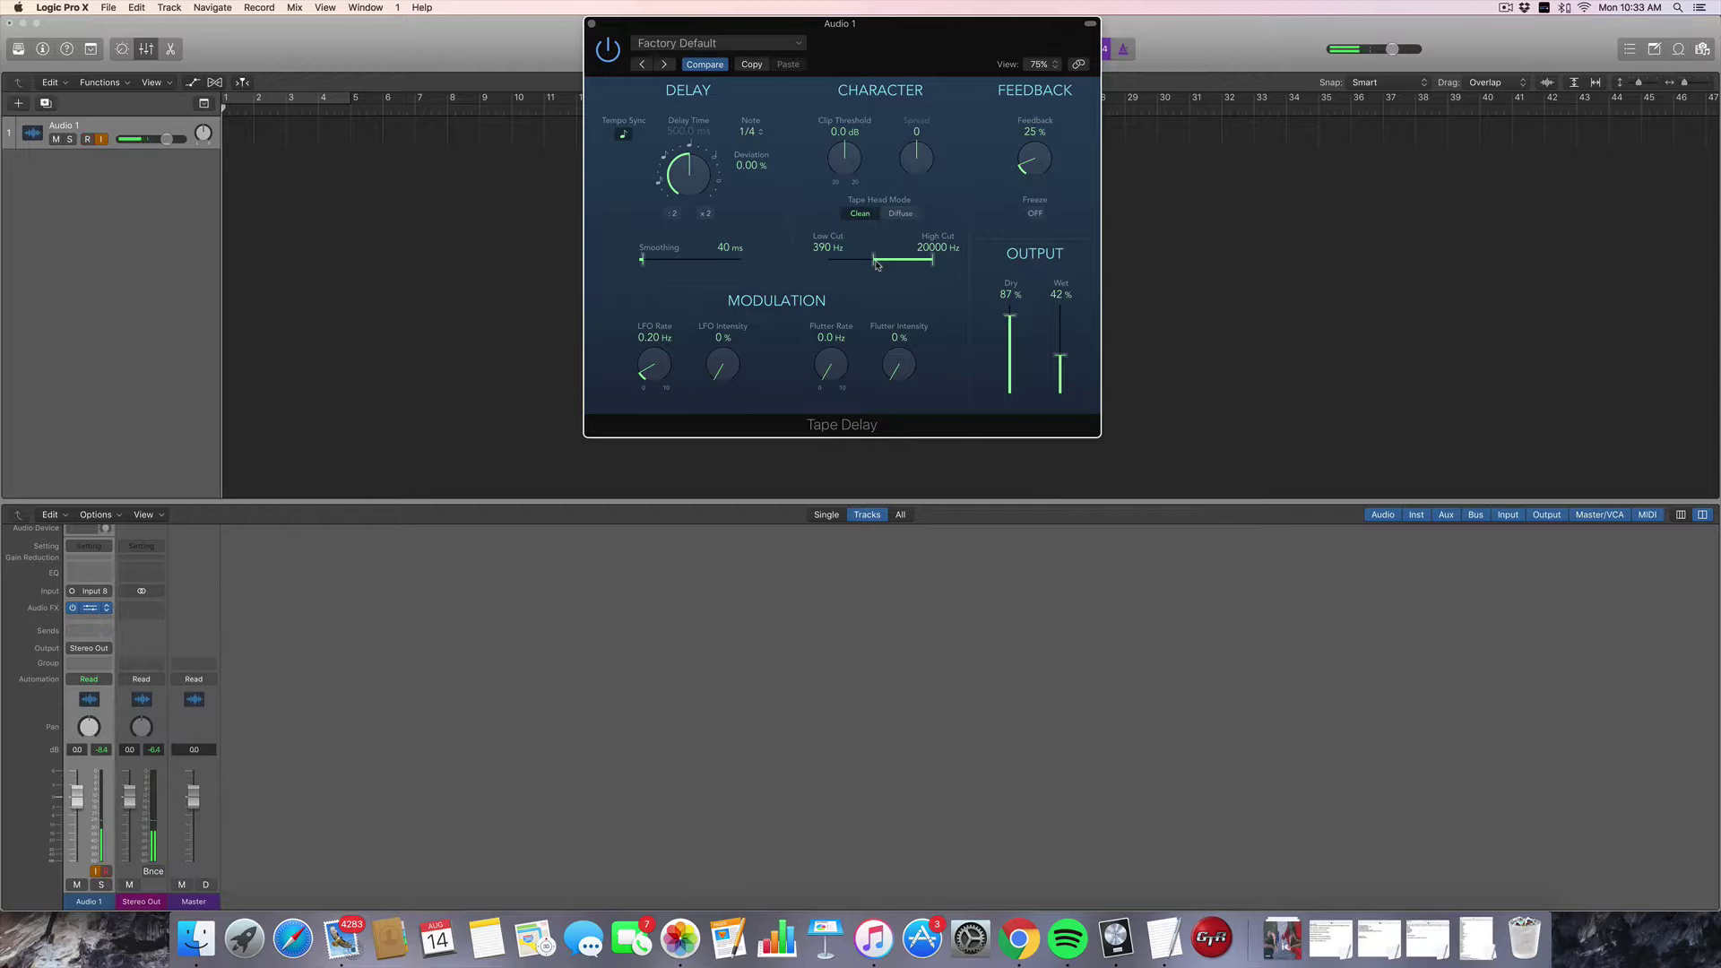
{"action": "left_click_drag", "start_coordinate": [930, 266], "coordinate": [875, 266]}
{"action": "left_click_drag", "start_coordinate": [875, 265], "coordinate": [936, 265]}
{"action": "left_click_drag", "start_coordinate": [1060, 355], "coordinate": [1060, 395]}
Return Low Cut to 20 Hz, raise Wet to about 33%, and set LFO Intensity to 83%.
{"action": "left_click_drag", "start_coordinate": [864, 264], "coordinate": [812, 258]}
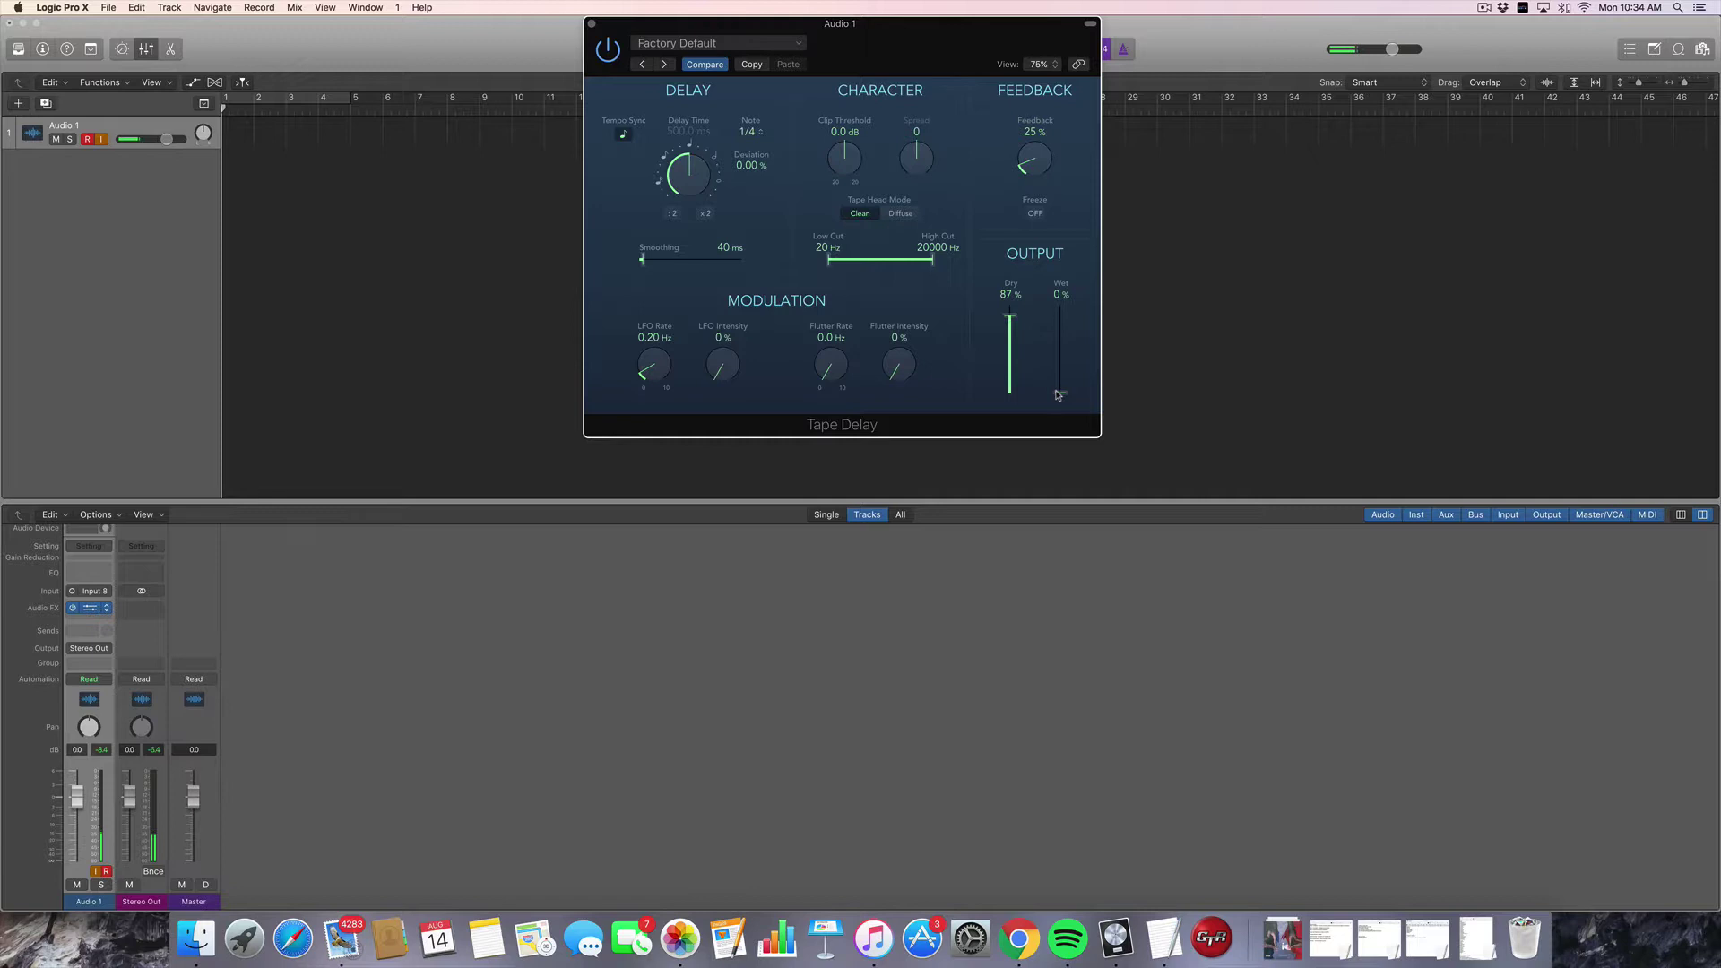
{"action": "left_click_drag", "start_coordinate": [1058, 394], "coordinate": [1059, 362]}
{"action": "left_click_drag", "start_coordinate": [727, 367], "coordinate": [691, 215]}
{"action": "left_click_drag", "start_coordinate": [720, 371], "coordinate": [659, 518]}
{"action": "left_click_drag", "start_coordinate": [1060, 364], "coordinate": [1055, 421]}
Zero the LFO Intensity and raise Wet to hear the delay again.
{"action": "left_click_drag", "start_coordinate": [726, 372], "coordinate": [769, 592]}
{"action": "left_click_drag", "start_coordinate": [1060, 392], "coordinate": [1061, 342]}
{"action": "left_click_drag", "start_coordinate": [898, 367], "coordinate": [889, 292]}
Sweep Flutter Rate from 2.3 to 10.0 Hz, then reset Flutter Rate, Flutter Intensity and Wet to 0.
{"action": "left_click_drag", "start_coordinate": [826, 369], "coordinate": [817, 288]}
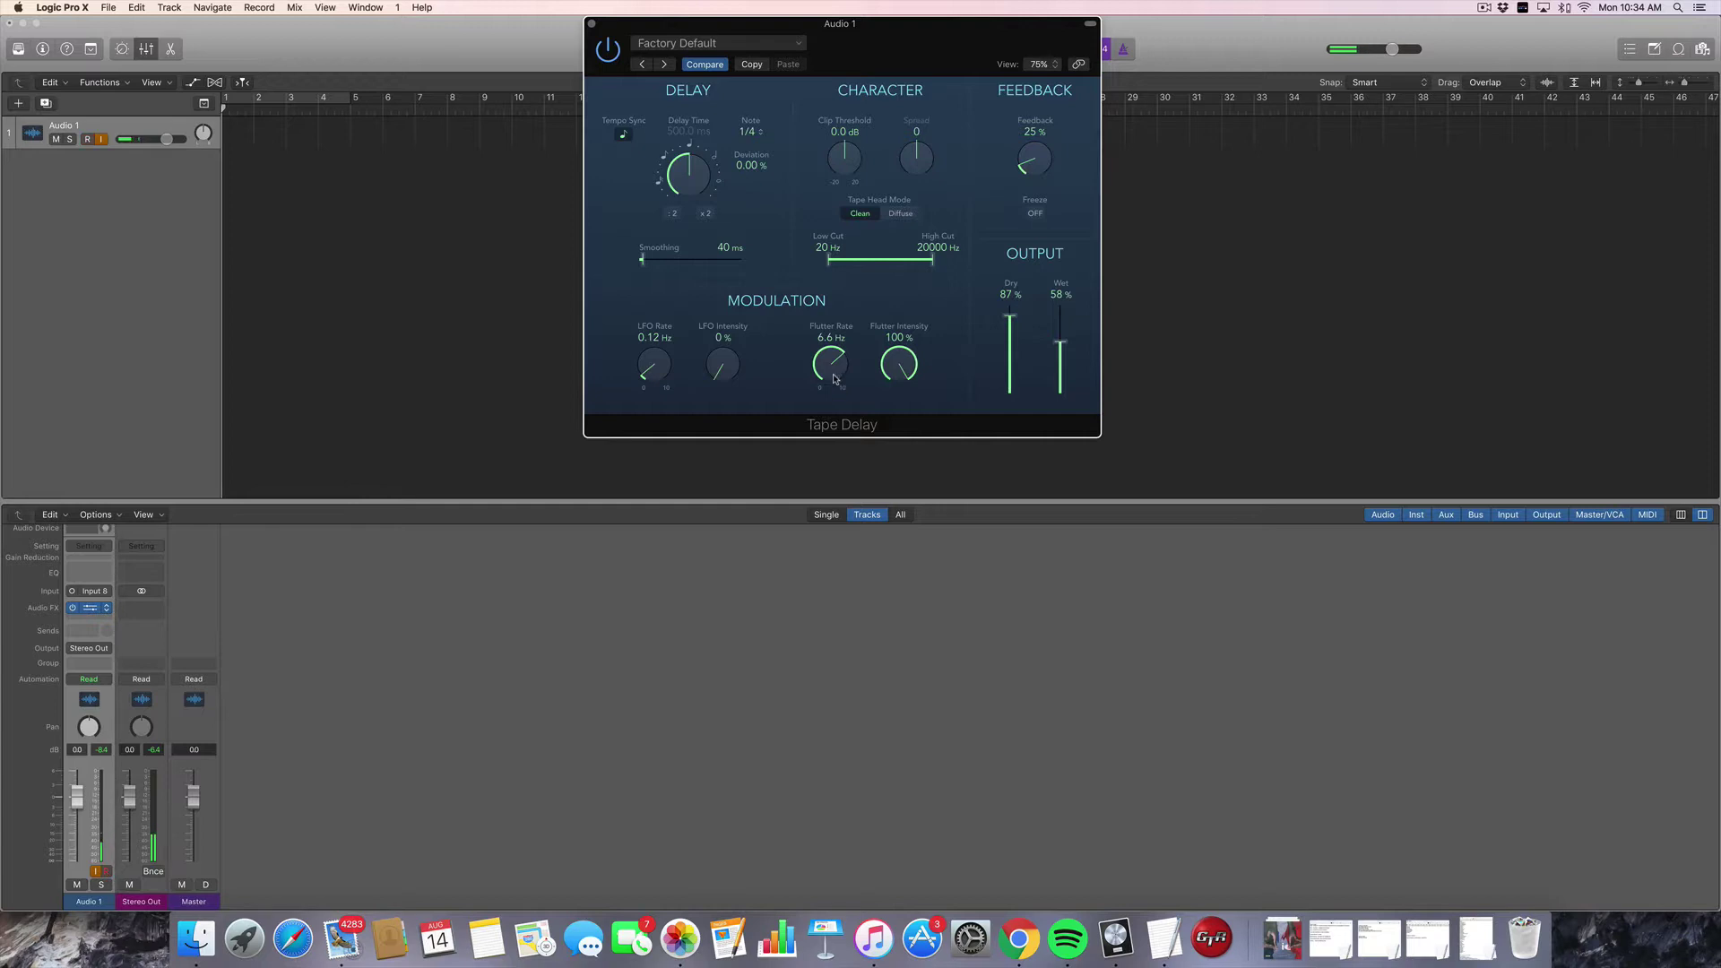
{"action": "left_click_drag", "start_coordinate": [835, 373], "coordinate": [836, 302]}
{"action": "left_click_drag", "start_coordinate": [845, 364], "coordinate": [844, 595]}
{"action": "left_click_drag", "start_coordinate": [1068, 360], "coordinate": [1064, 421]}
{"action": "left_click_drag", "start_coordinate": [892, 368], "coordinate": [879, 643]}
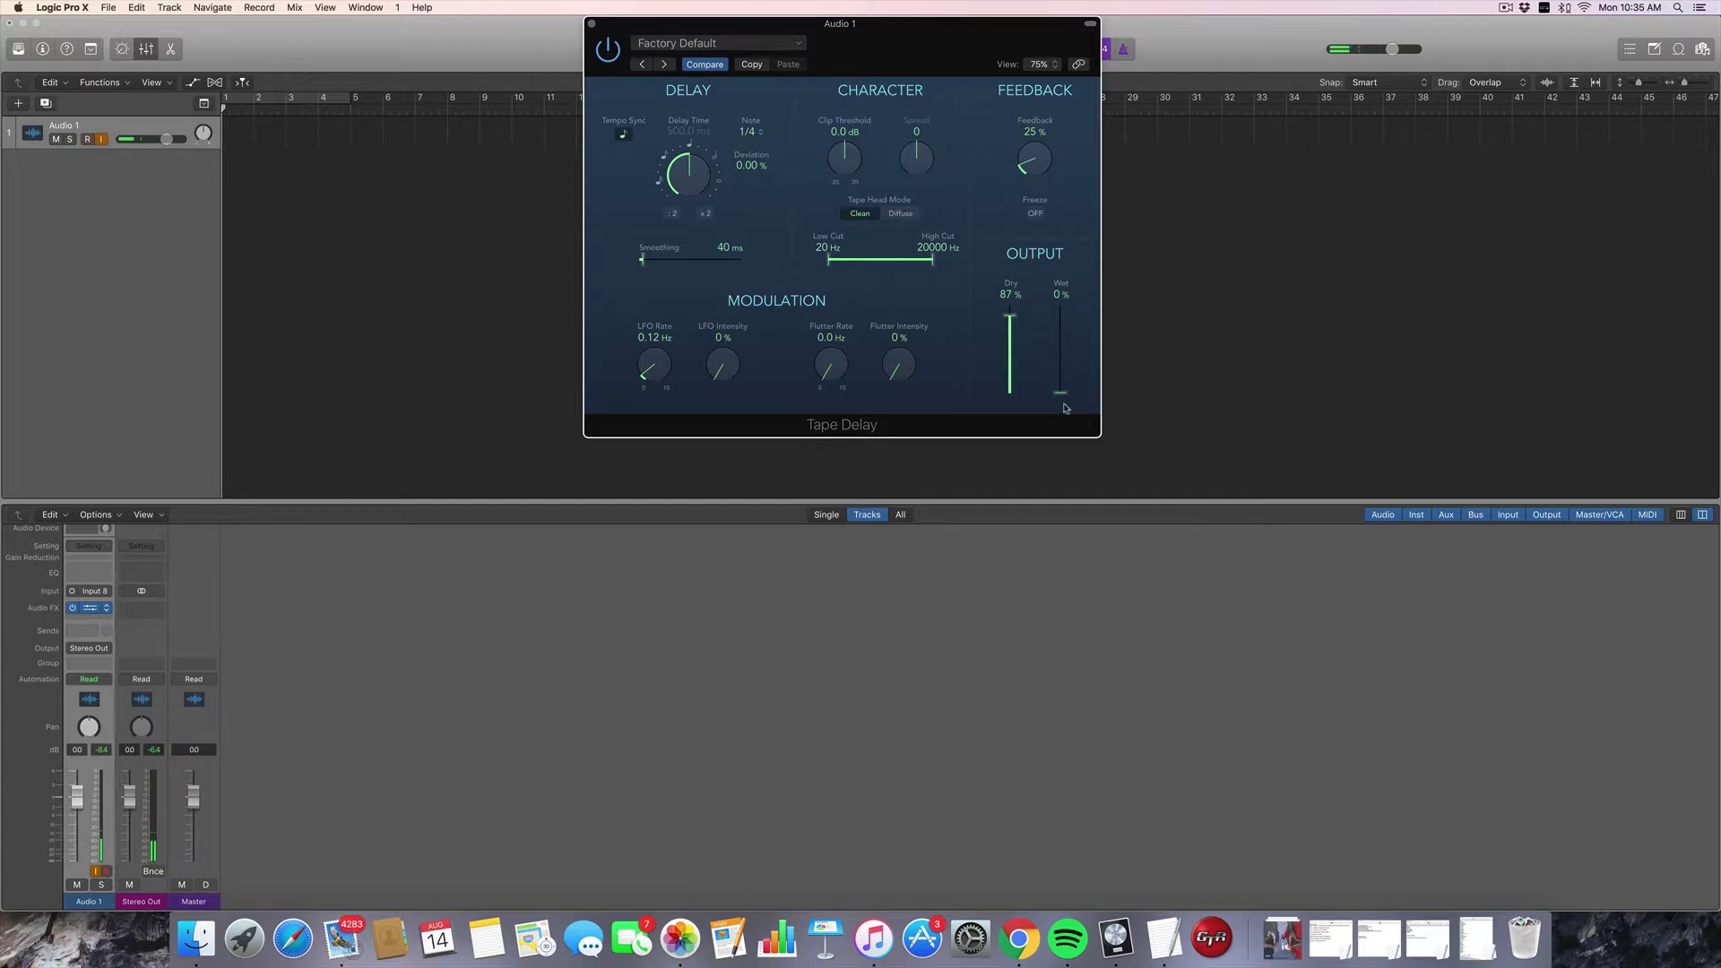
Move the plug-in window lower on screen and raise Wet to hear the echoes.
{"action": "mouse_move", "coordinate": [1061, 394]}
{"action": "left_mouse_down"}
{"action": "mouse_move", "coordinate": [1064, 377]}
{"action": "mouse_move", "coordinate": [1061, 404]}
{"action": "left_mouse_up"}
{"action": "left_click_drag", "start_coordinate": [950, 33], "coordinate": [926, 141]}
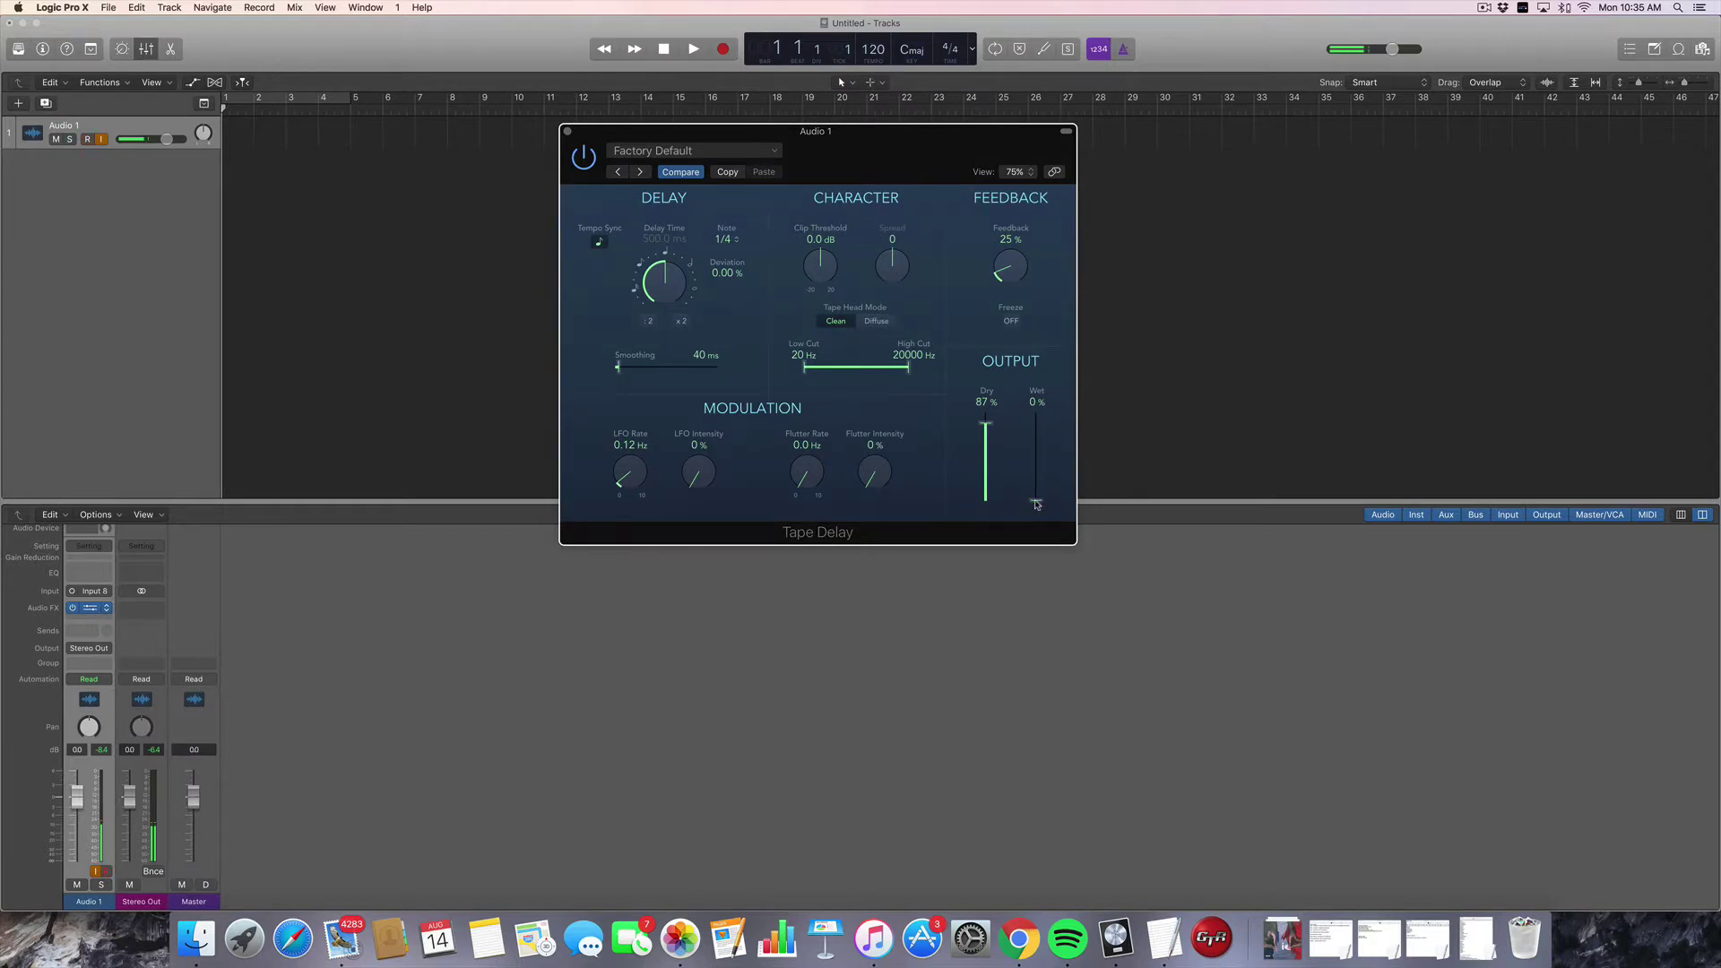
{"action": "left_click_drag", "start_coordinate": [1036, 505], "coordinate": [1036, 475]}
Set the Note value to 1/2, then 1/1 (2000 ms), and lower Wet to 0%.
{"action": "left_click", "coordinate": [725, 240]}
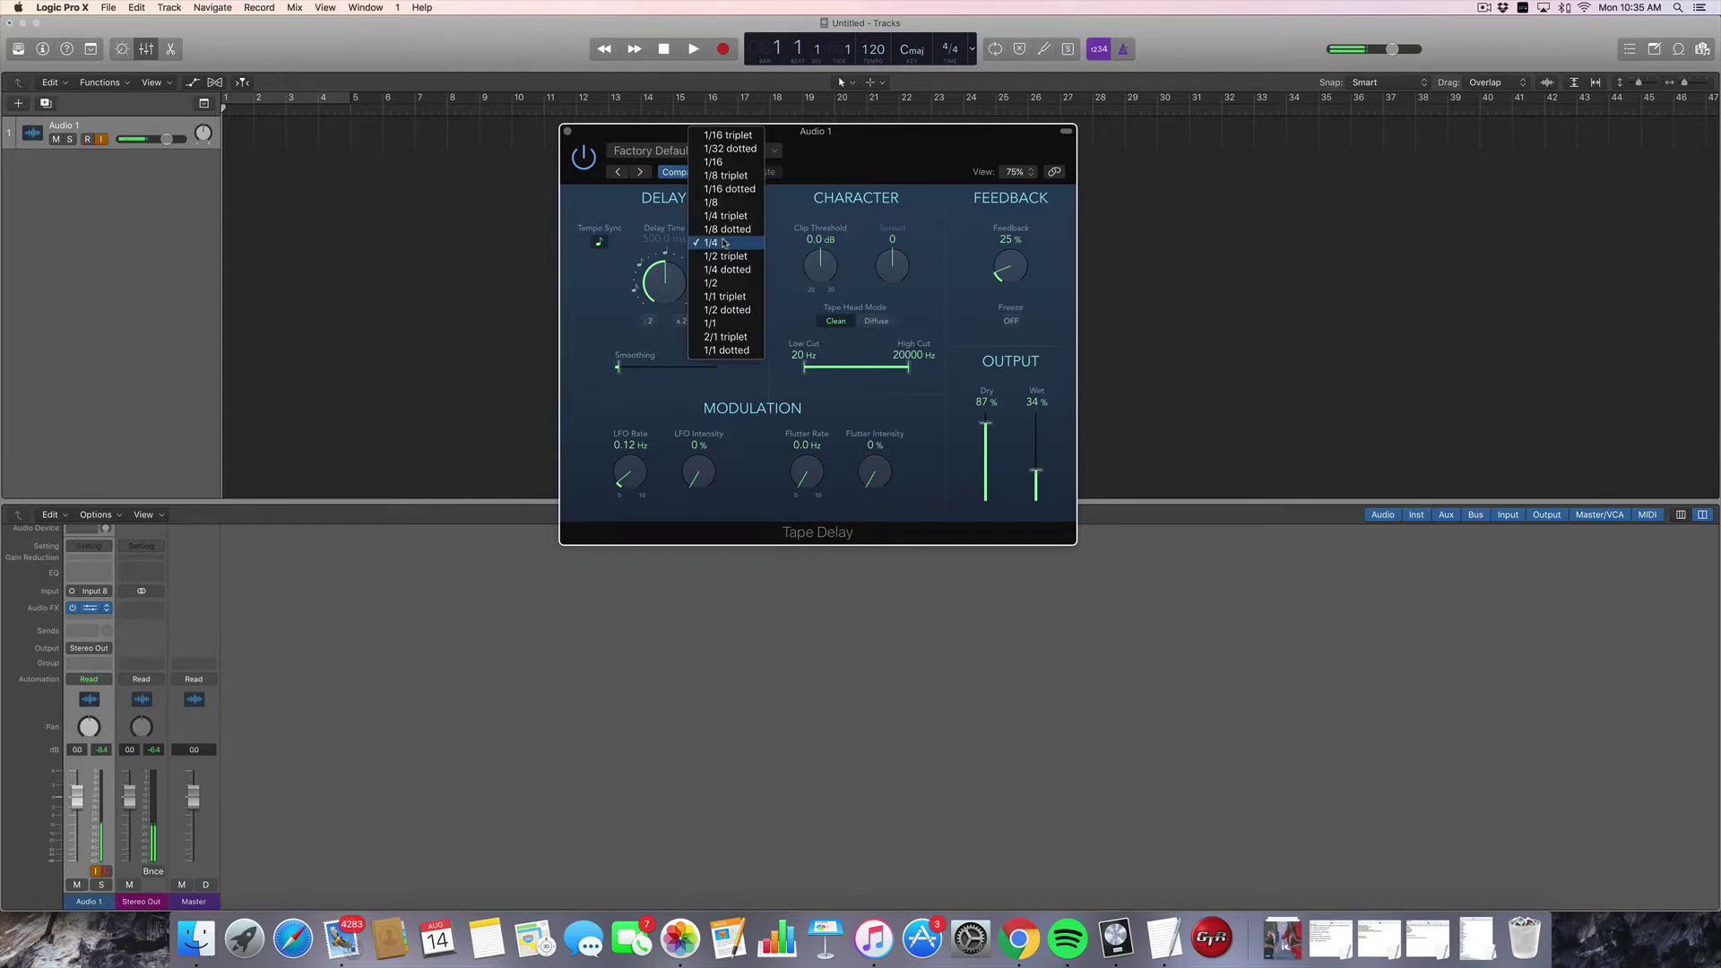
{"action": "left_click", "coordinate": [726, 286]}
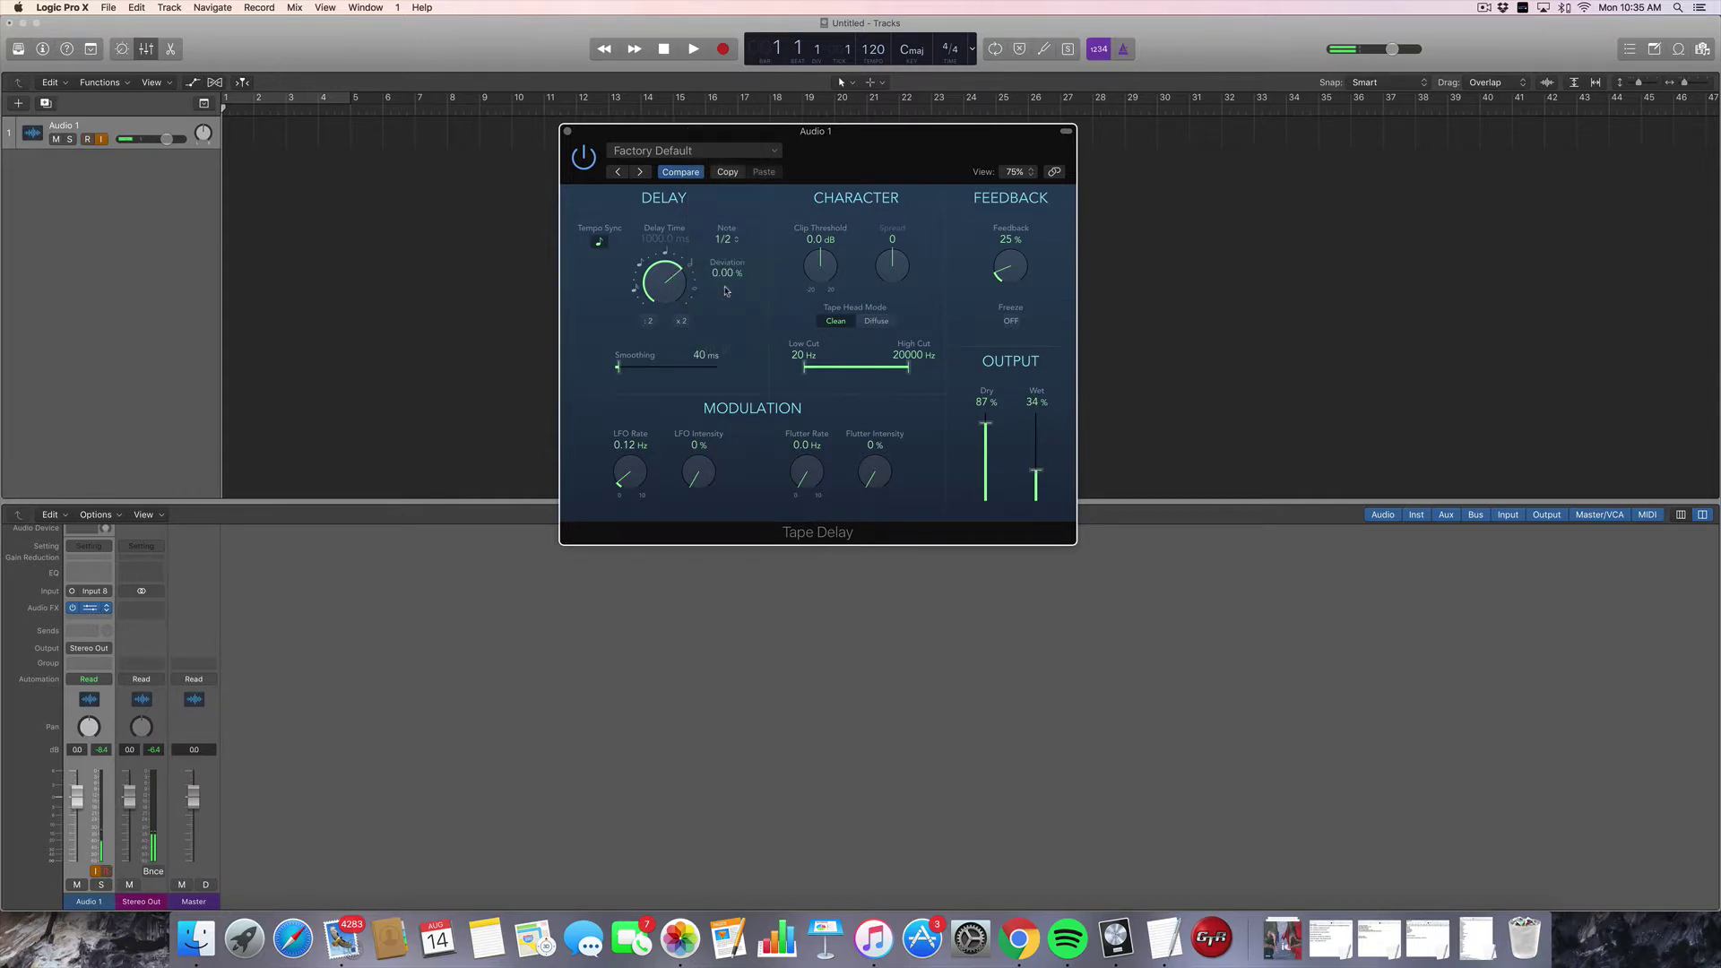
{"action": "left_click", "coordinate": [732, 240]}
{"action": "left_click", "coordinate": [726, 285]}
{"action": "left_click_drag", "start_coordinate": [1036, 472], "coordinate": [1036, 509]}
{"action": "left_click", "coordinate": [732, 240]}
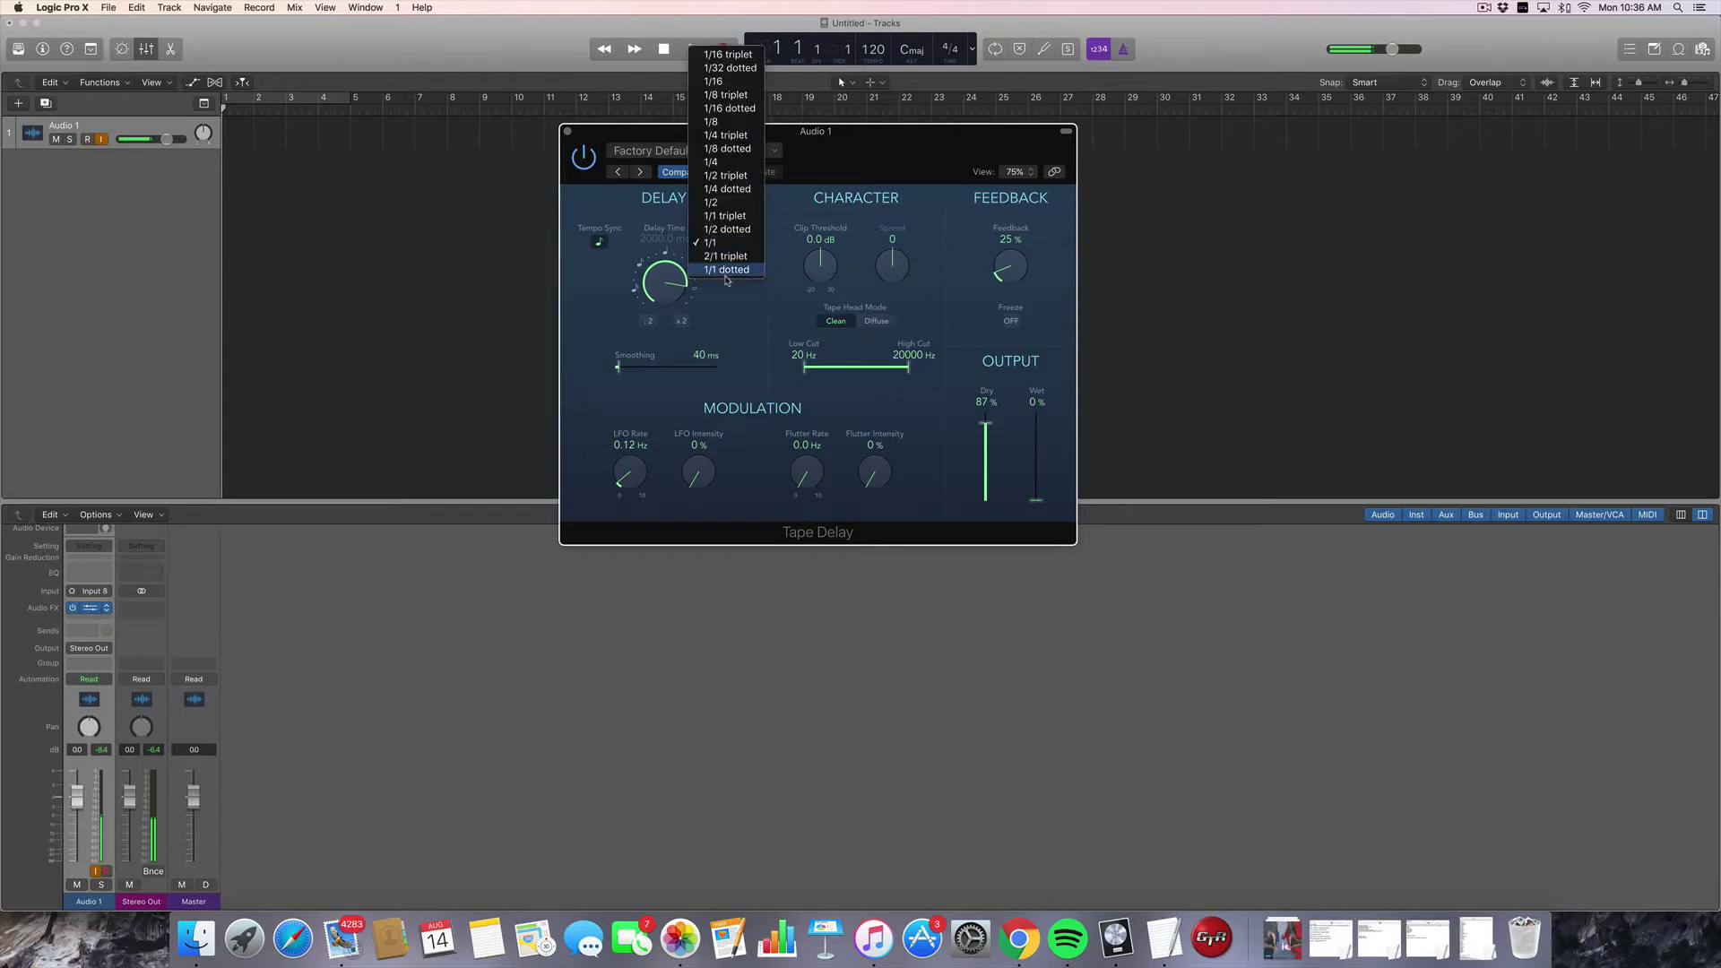
Sync the delay to 1/32 dotted (93.7 ms), sweep Feedback with Wet up, then zero both.
{"action": "left_click", "coordinate": [730, 67]}
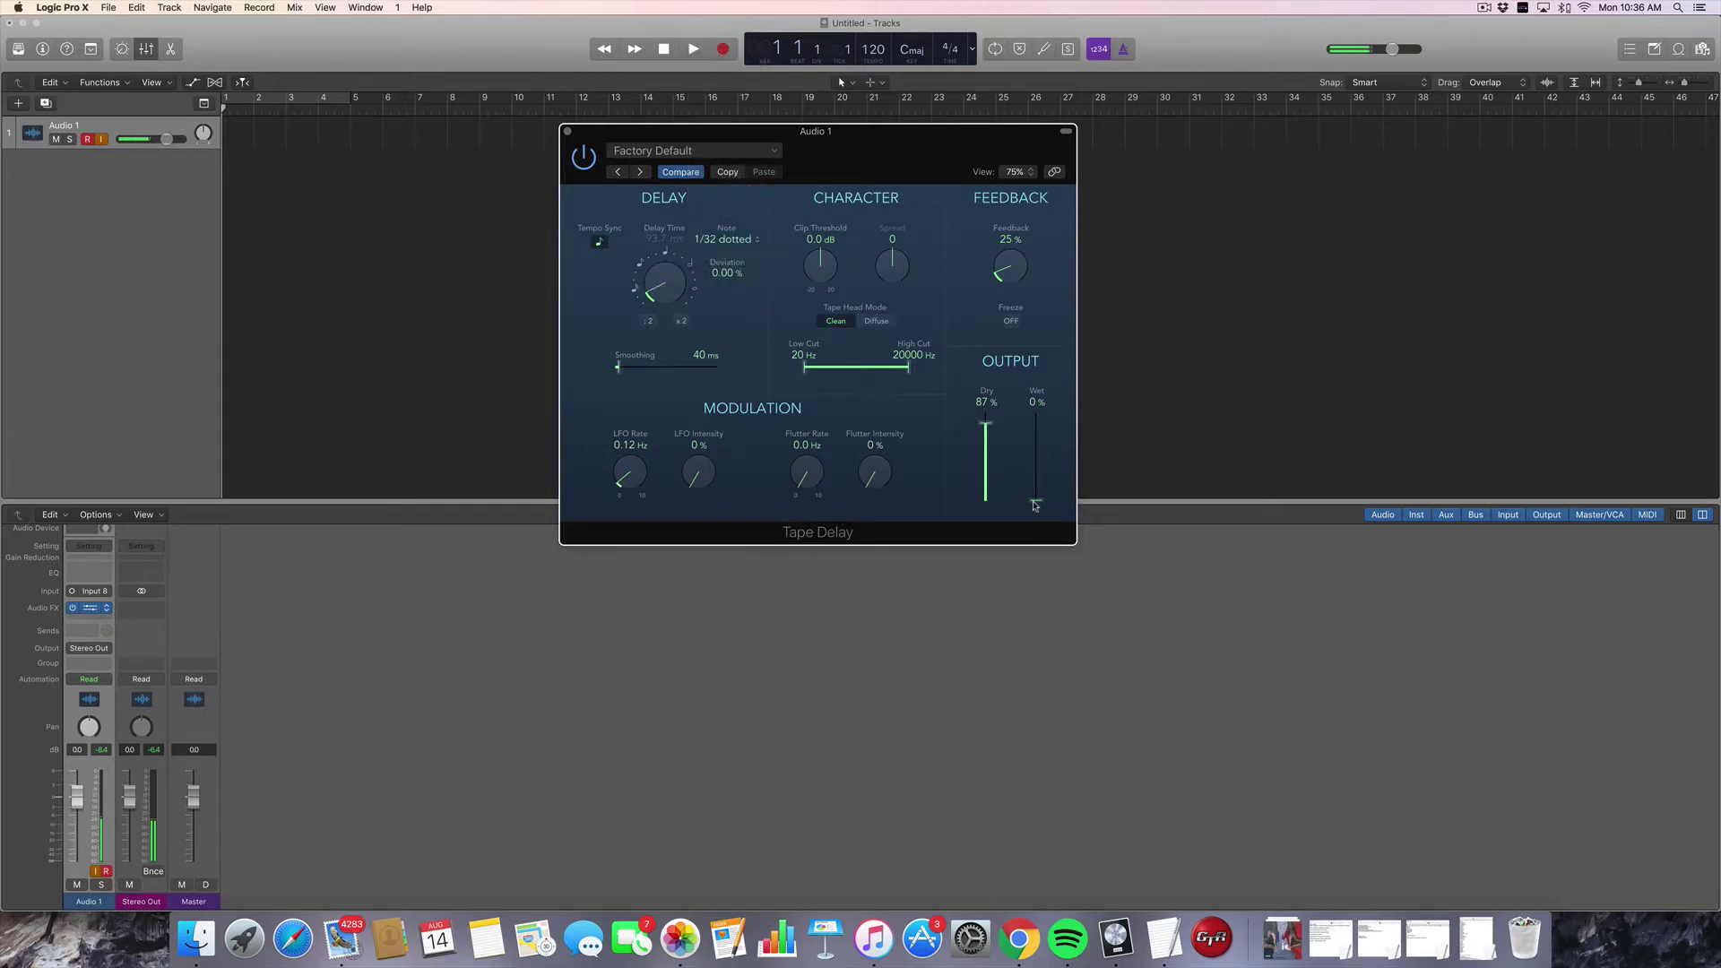
{"action": "left_click_drag", "start_coordinate": [1036, 506], "coordinate": [1036, 482]}
{"action": "left_click_drag", "start_coordinate": [1036, 481], "coordinate": [1036, 464]}
{"action": "left_click_drag", "start_coordinate": [1015, 279], "coordinate": [1005, 200]}
{"action": "left_click_drag", "start_coordinate": [1016, 270], "coordinate": [984, 388]}
{"action": "left_click_drag", "start_coordinate": [1036, 462], "coordinate": [1036, 522]}
Leave the Note value unchanged and switch Tempo Sync off for a free delay time.
{"action": "left_click", "coordinate": [740, 240]}
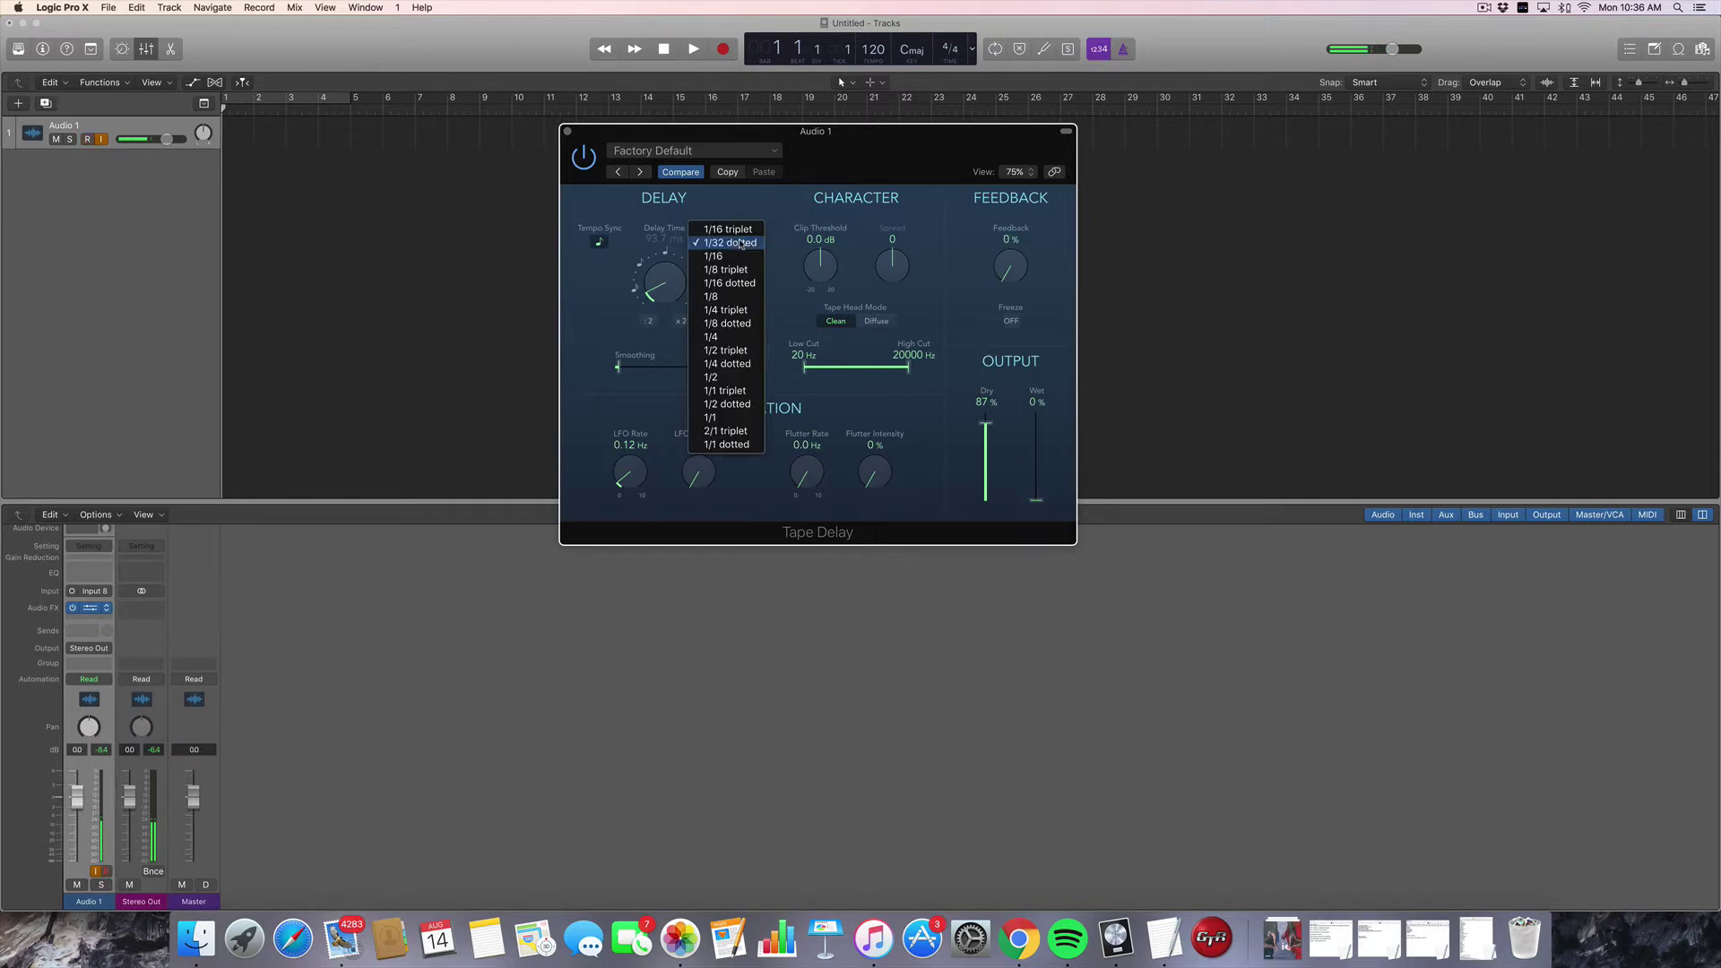
{"action": "left_click", "coordinate": [749, 207]}
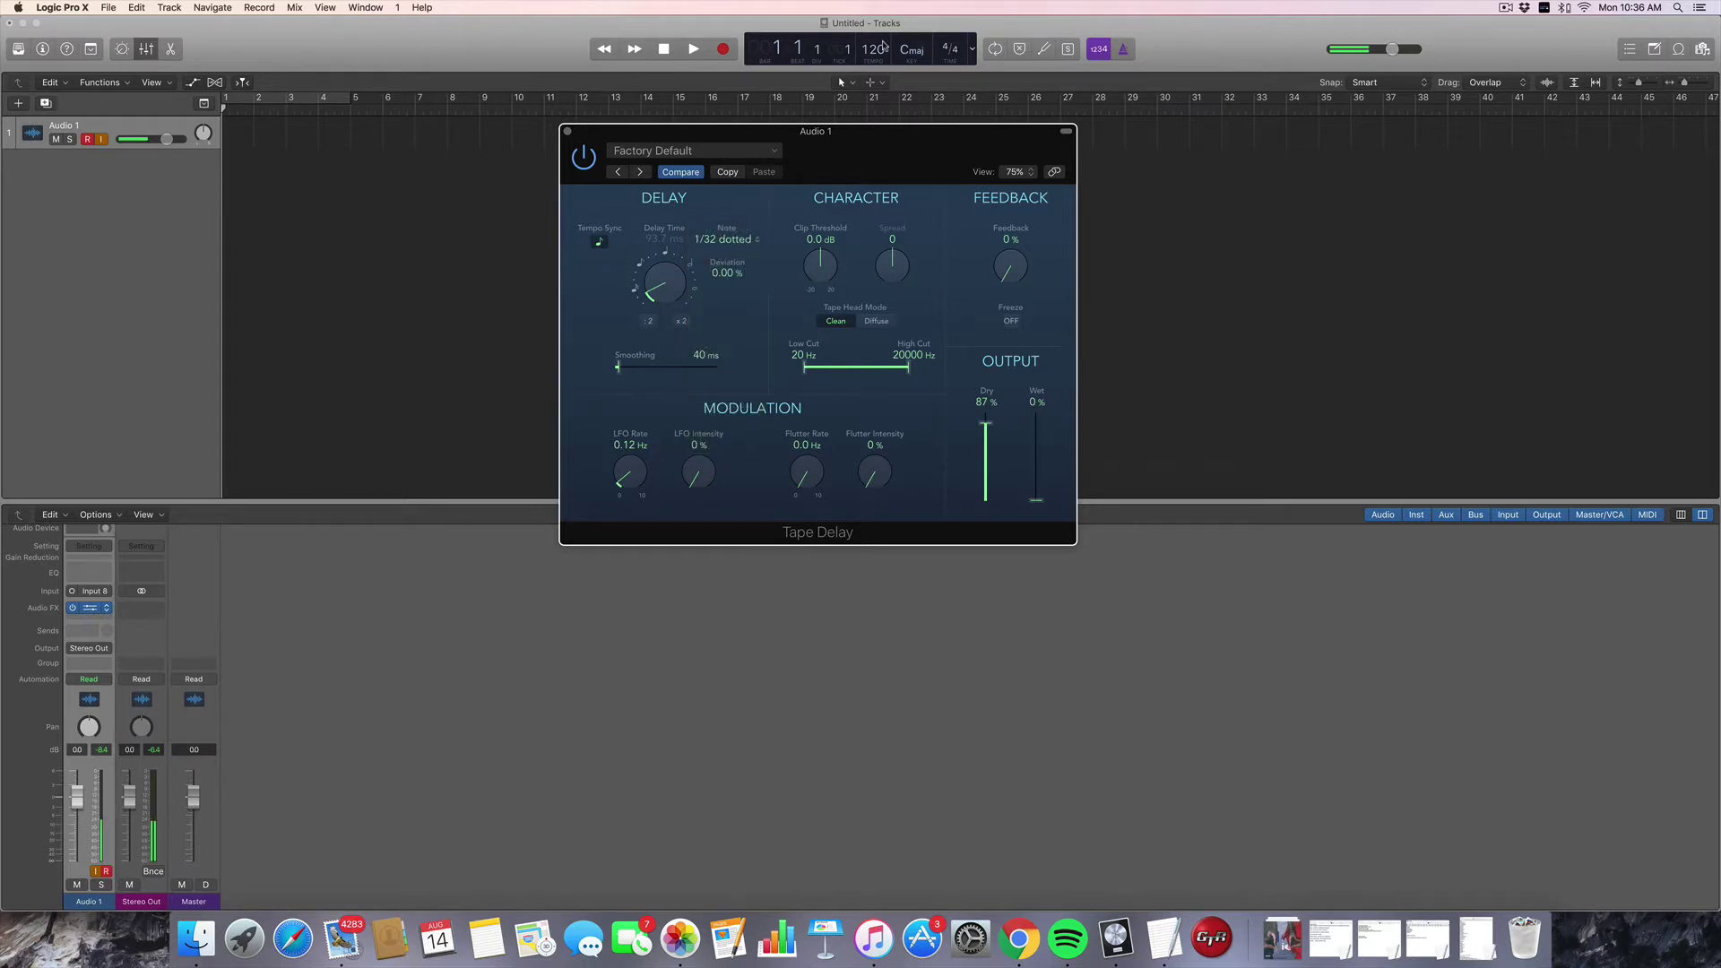
{"action": "left_click", "coordinate": [601, 243]}
Try free Delay Times such as 325.2 and 399.2 ms with Wet raised, then lower Wet.
{"action": "left_click_drag", "start_coordinate": [672, 296], "coordinate": [670, 251]}
{"action": "left_click_drag", "start_coordinate": [1036, 499], "coordinate": [1039, 468]}
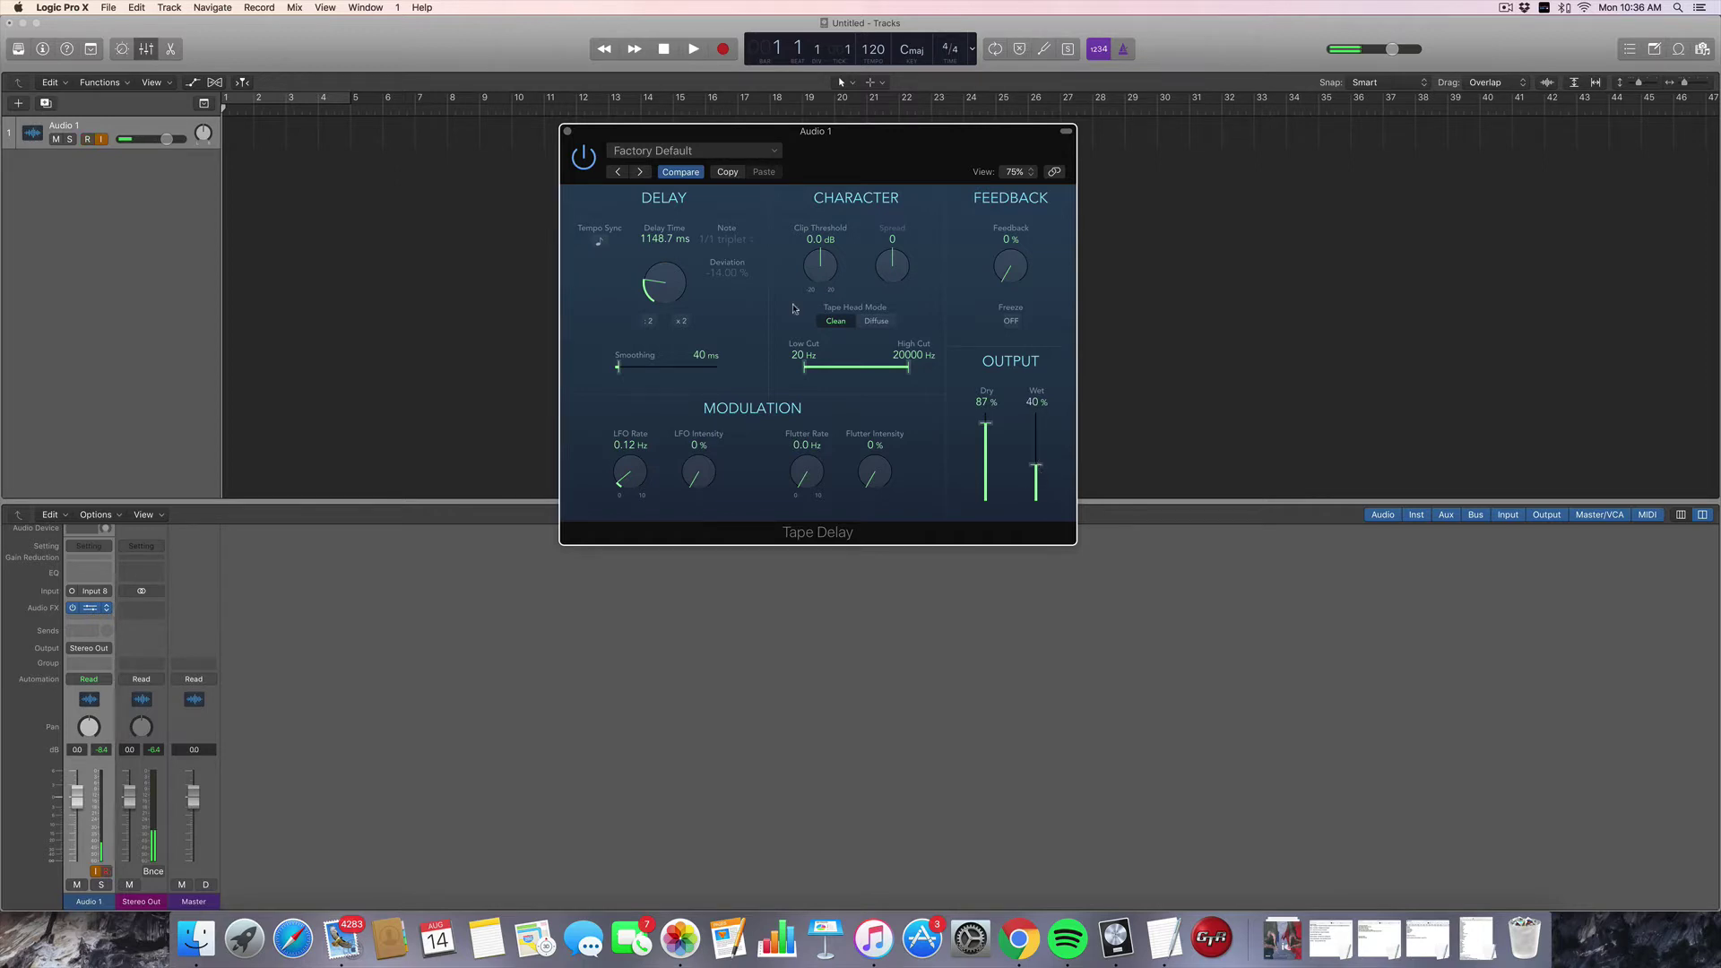
{"action": "mouse_move", "coordinate": [663, 285]}
{"action": "left_mouse_down"}
{"action": "mouse_move", "coordinate": [659, 336]}
{"action": "mouse_move", "coordinate": [676, 285]}
{"action": "left_mouse_up"}
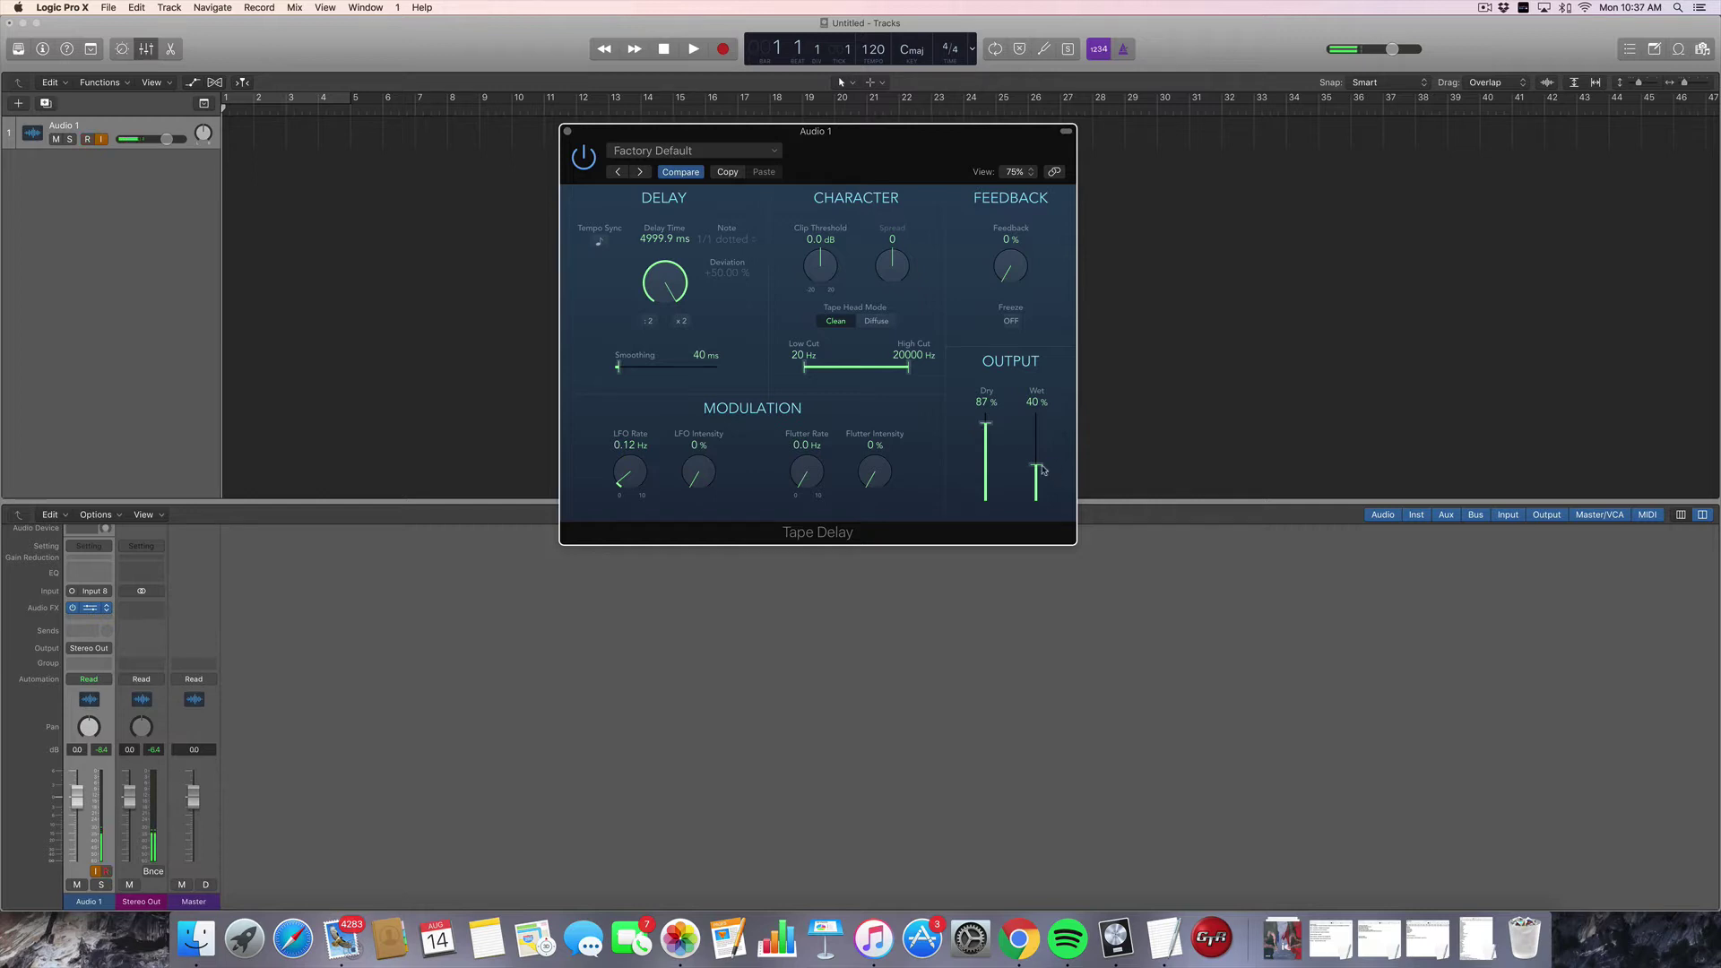
{"action": "left_click_drag", "start_coordinate": [1037, 473], "coordinate": [1034, 508]}
Re-enable Tempo Sync, set the Note value to 1/4 (750 ms), and return Wet to 0 %.
{"action": "left_click", "coordinate": [599, 242]}
{"action": "left_click_drag", "start_coordinate": [1036, 500], "coordinate": [1035, 494]}
{"action": "left_click", "coordinate": [728, 239]}
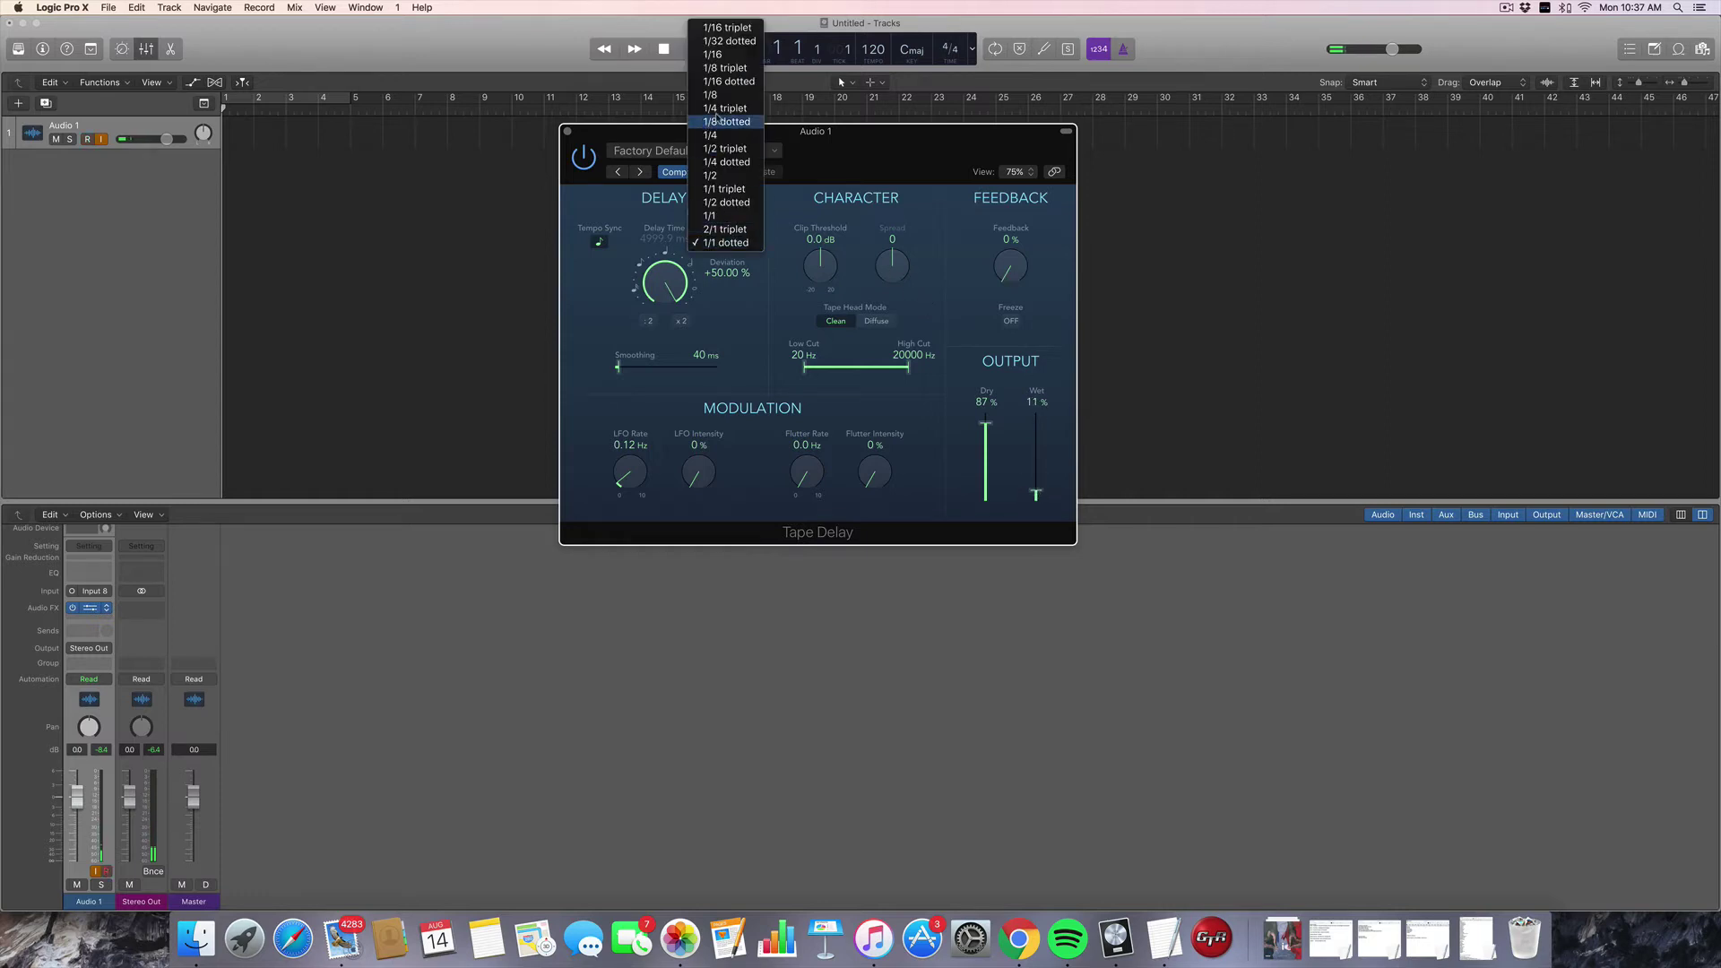
{"action": "left_click", "coordinate": [714, 135]}
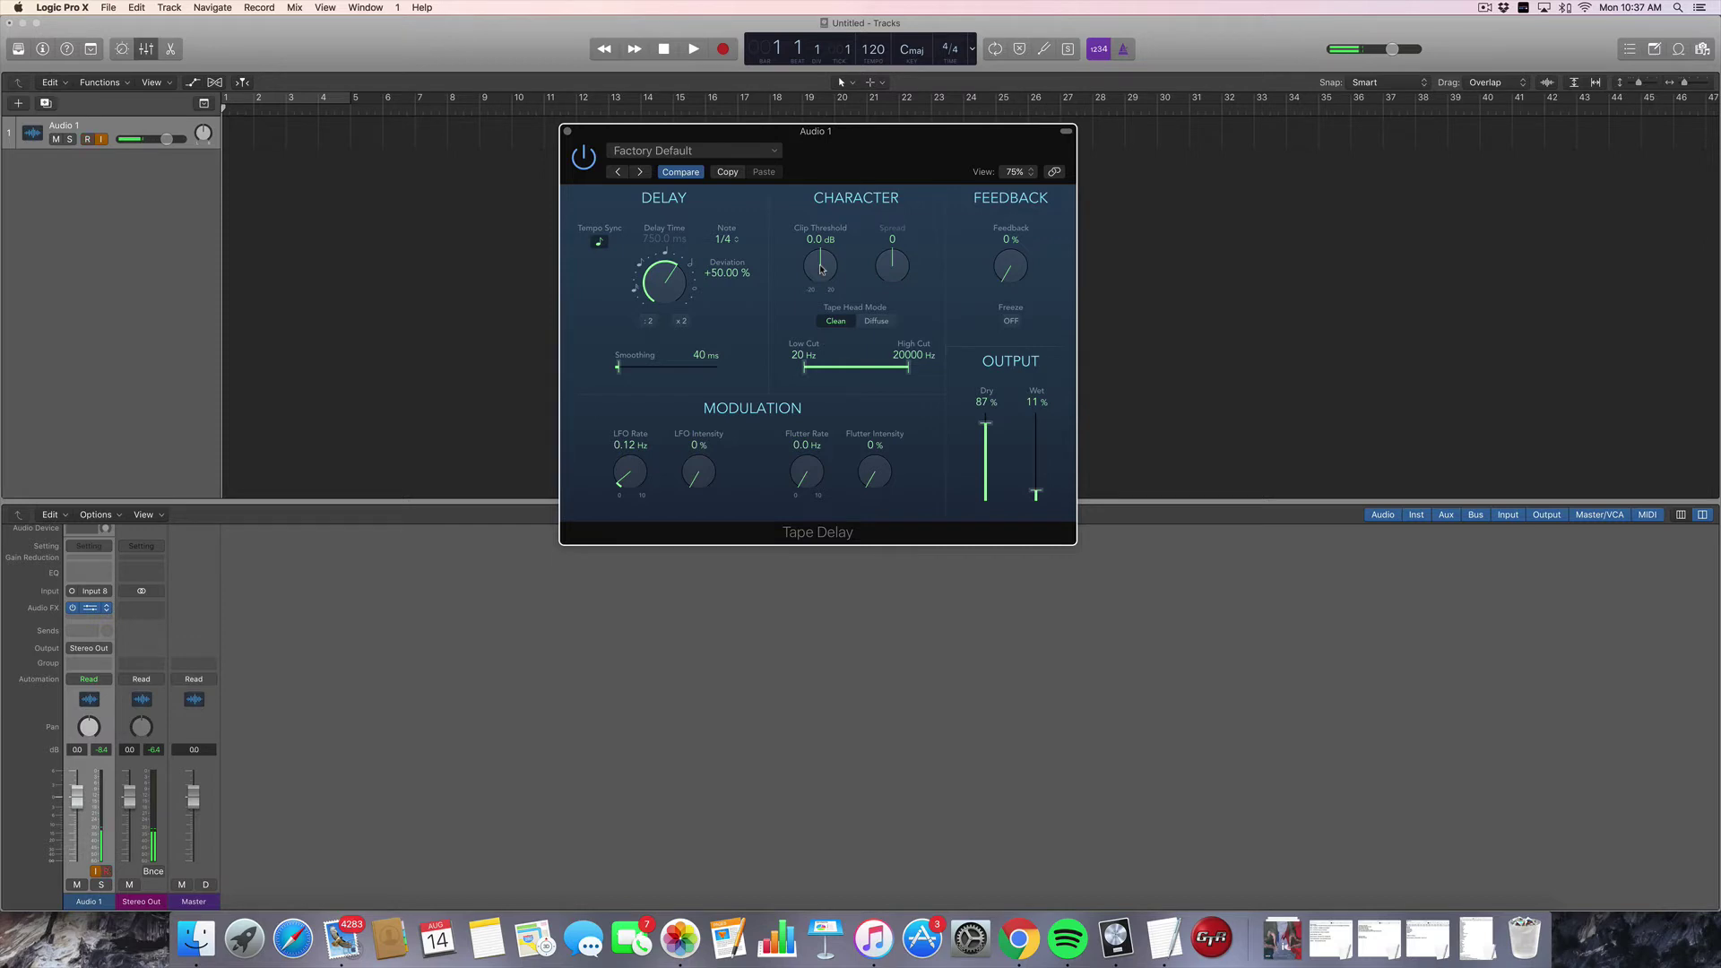
{"action": "left_click_drag", "start_coordinate": [1036, 494], "coordinate": [1035, 524]}
Switch Tape Head Mode to Diffuse, lower Clip Threshold to -3.8 dB, and raise Spread.
{"action": "left_click", "coordinate": [875, 321]}
{"action": "left_click_drag", "start_coordinate": [1037, 498], "coordinate": [1038, 493]}
{"action": "left_click_drag", "start_coordinate": [834, 265], "coordinate": [789, 267]}
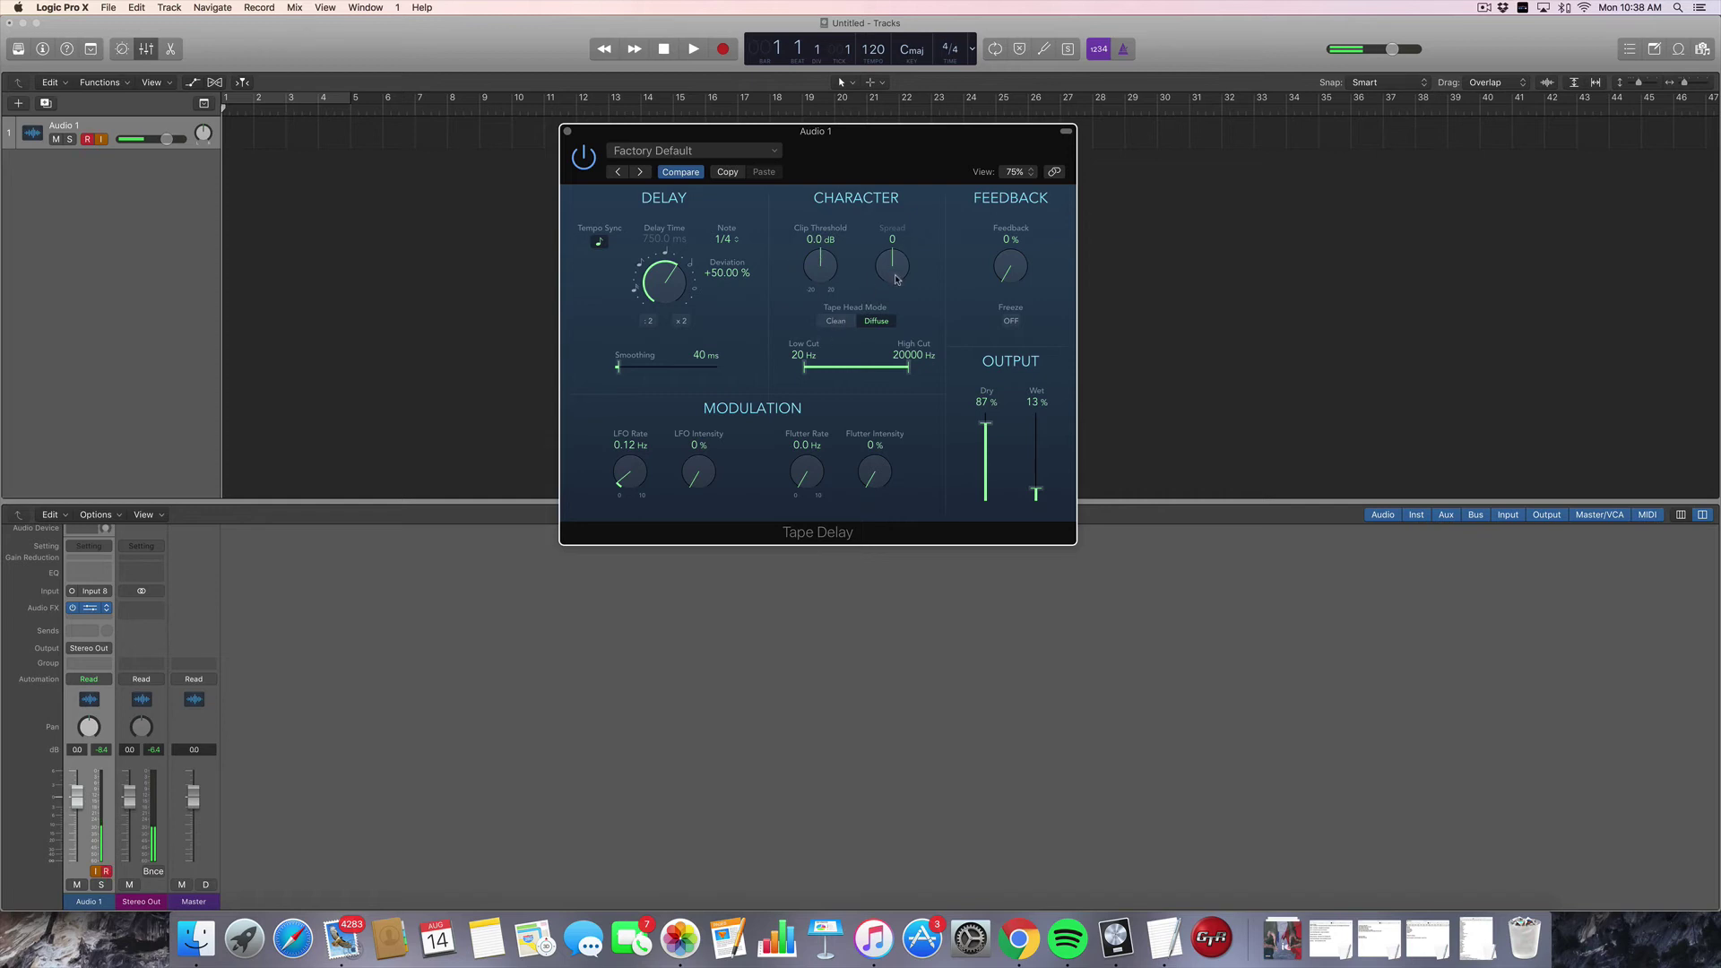
{"action": "left_click_drag", "start_coordinate": [897, 279], "coordinate": [896, 226]}
Turn Feedback up to 92 % while riding Wet and Spread, then pull Wet back down.
{"action": "left_click_drag", "start_coordinate": [1038, 490], "coordinate": [1036, 468]}
{"action": "left_click_drag", "start_coordinate": [894, 261], "coordinate": [902, 228]}
{"action": "left_click_drag", "start_coordinate": [1008, 274], "coordinate": [1007, 258]}
{"action": "left_click_drag", "start_coordinate": [1037, 469], "coordinate": [1037, 462]}
{"action": "left_click_drag", "start_coordinate": [897, 271], "coordinate": [883, 366]}
{"action": "left_click_drag", "start_coordinate": [1039, 463], "coordinate": [1033, 525]}
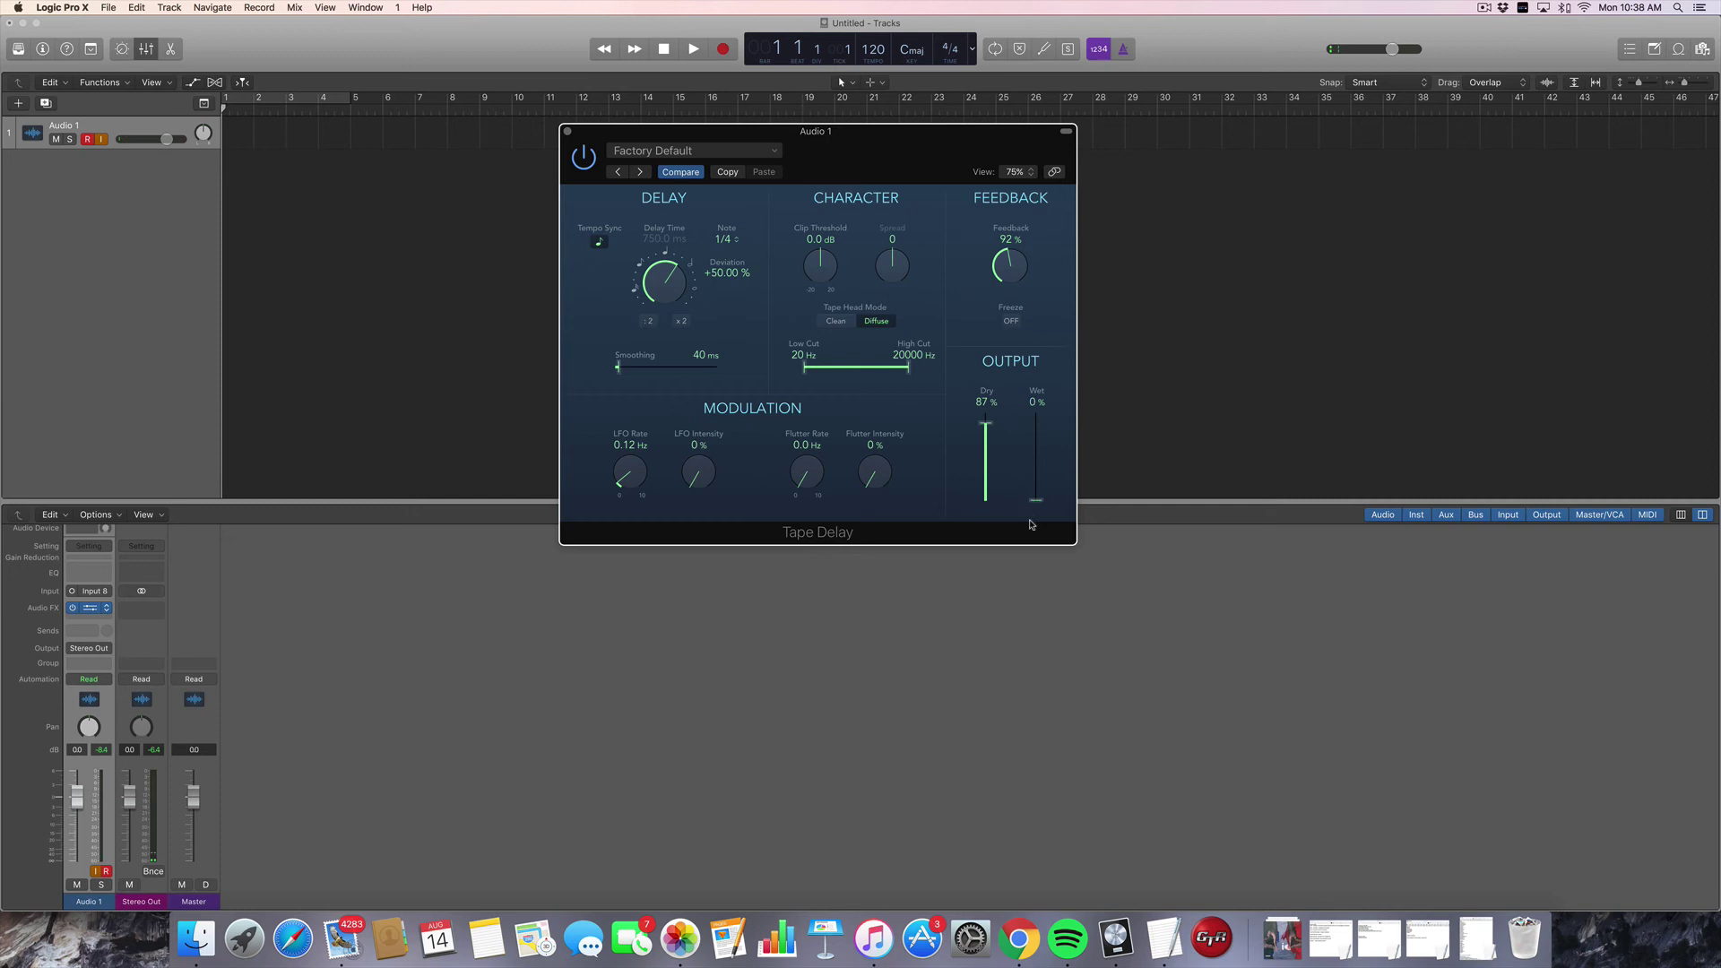